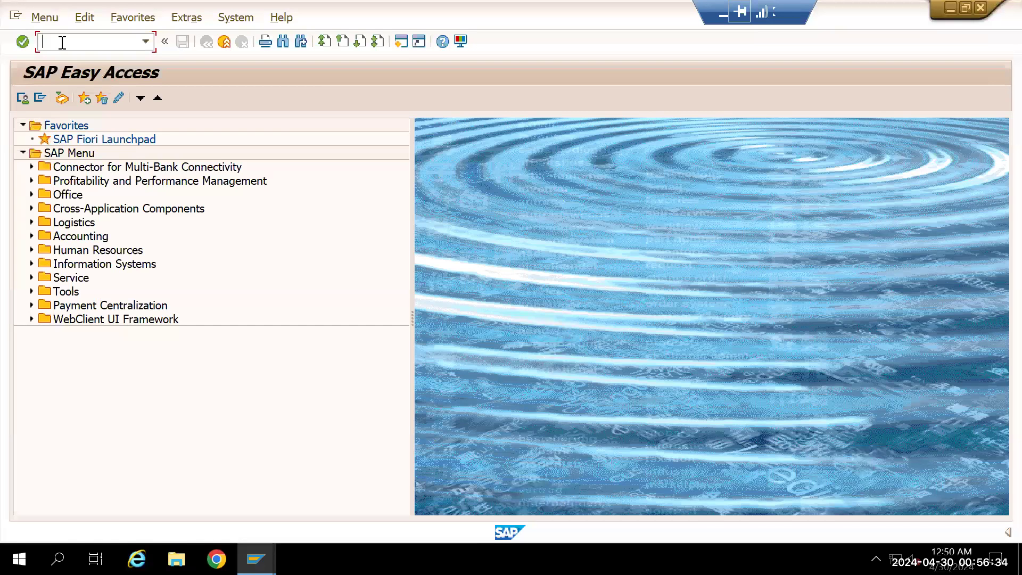
Start FI01 and enter country US with bank key 34567890 to reach the Create Bank details.
{"action": "type", "text": "fi01"}
{"action": "key", "text": "Return"}
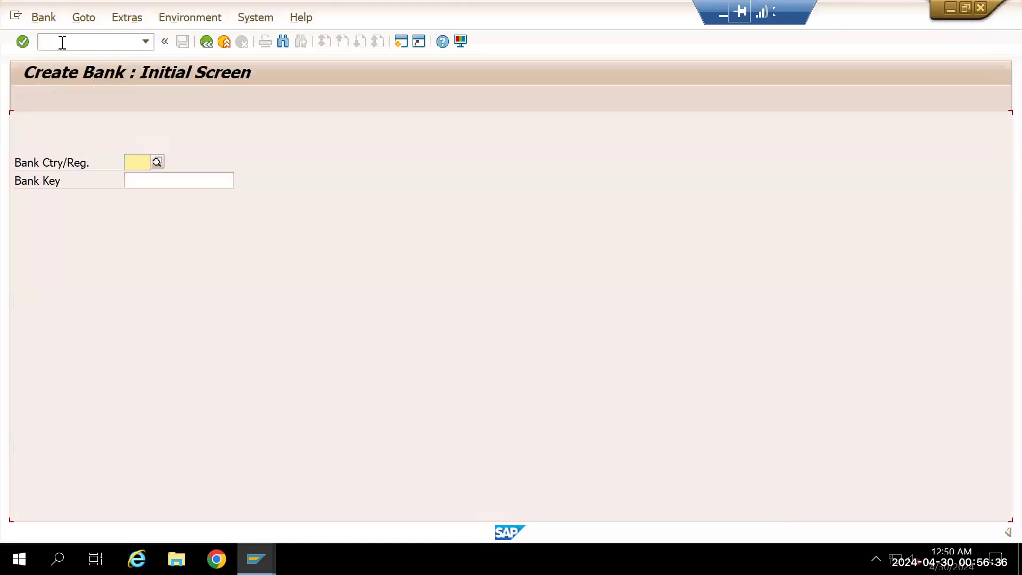
{"action": "type", "text": "us"}
{"action": "key", "text": "Tab"}
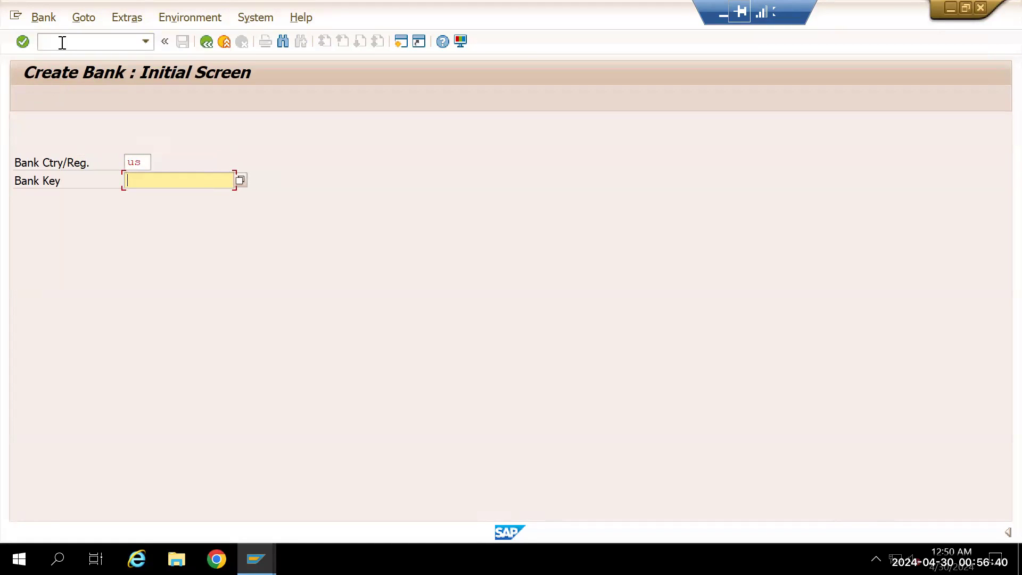
{"action": "type", "text": "34567890"}
{"action": "key", "text": "Return"}
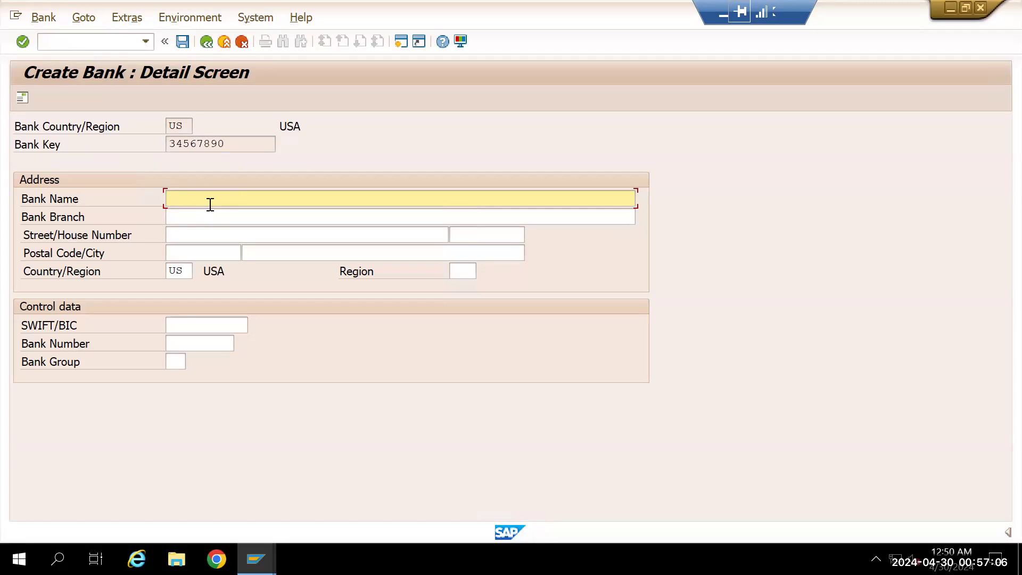
Enter bank name 'City bank' and bank branch 'City bank NY'.
{"action": "type", "text": "J"}
{"action": "key", "text": "BackSpace"}
{"action": "type", "text": "City"}
{"action": "left_click_drag", "start_coordinate": [186, 198], "coordinate": [153, 202]}
{"action": "left_click", "coordinate": [264, 199]}
{"action": "type", "text": "bank"}
{"action": "key", "text": "shift+Home"}
{"action": "key", "text": "ctrl+c"}
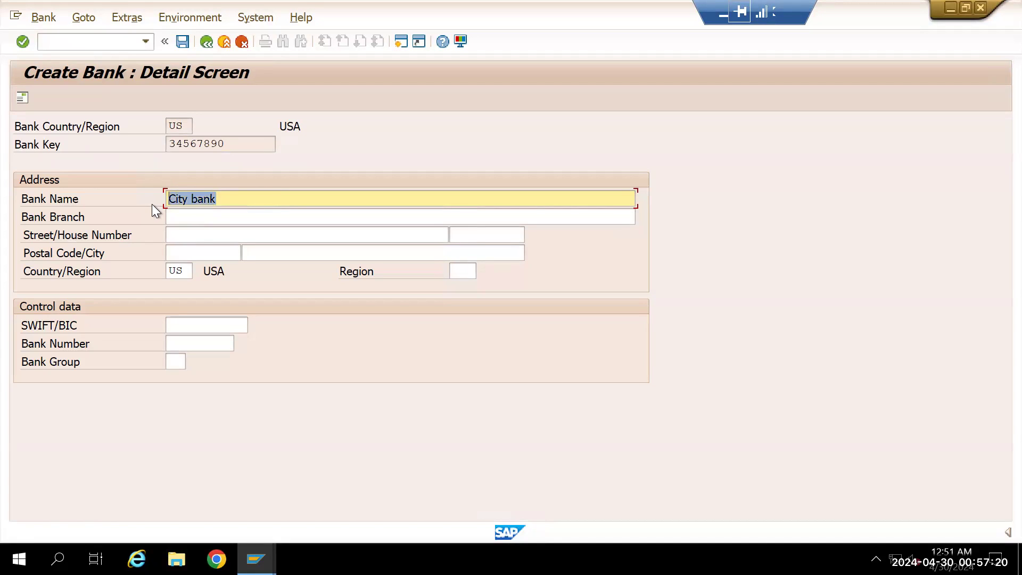
{"action": "key", "text": "Home"}
{"action": "left_click", "coordinate": [199, 222]}
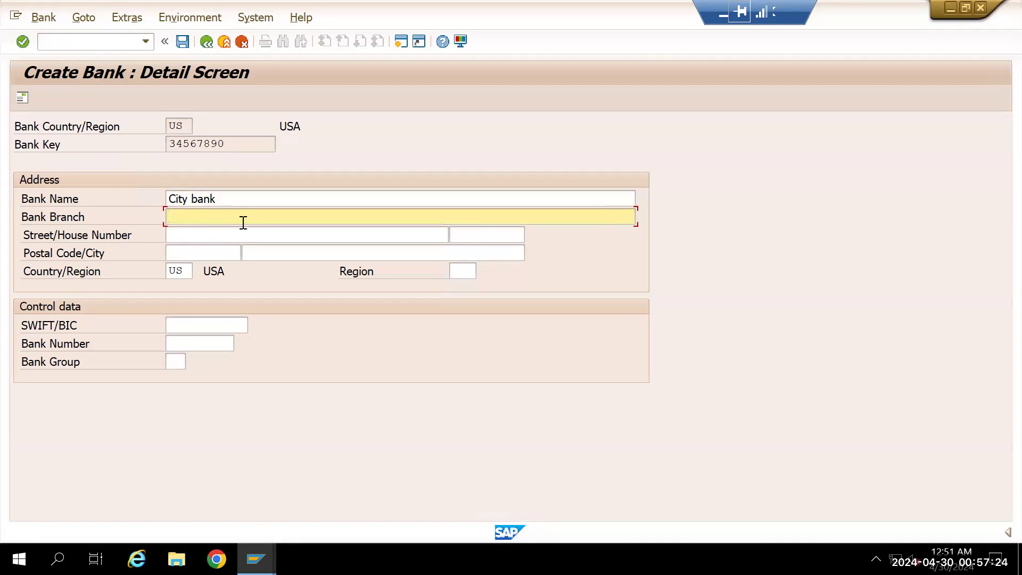
{"action": "key", "text": "ctrl+v"}
{"action": "type", "text": "NY"}
Fill in street NYs, postal code 12345 and city NY RT.
{"action": "left_click", "coordinate": [254, 231]}
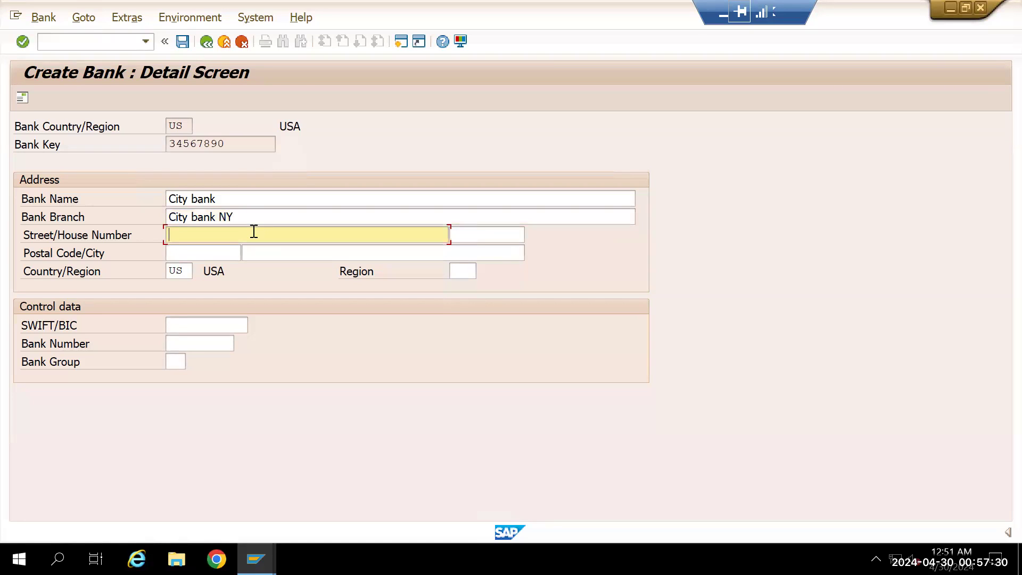
{"action": "type", "text": "NYs"}
{"action": "left_click", "coordinate": [226, 253]}
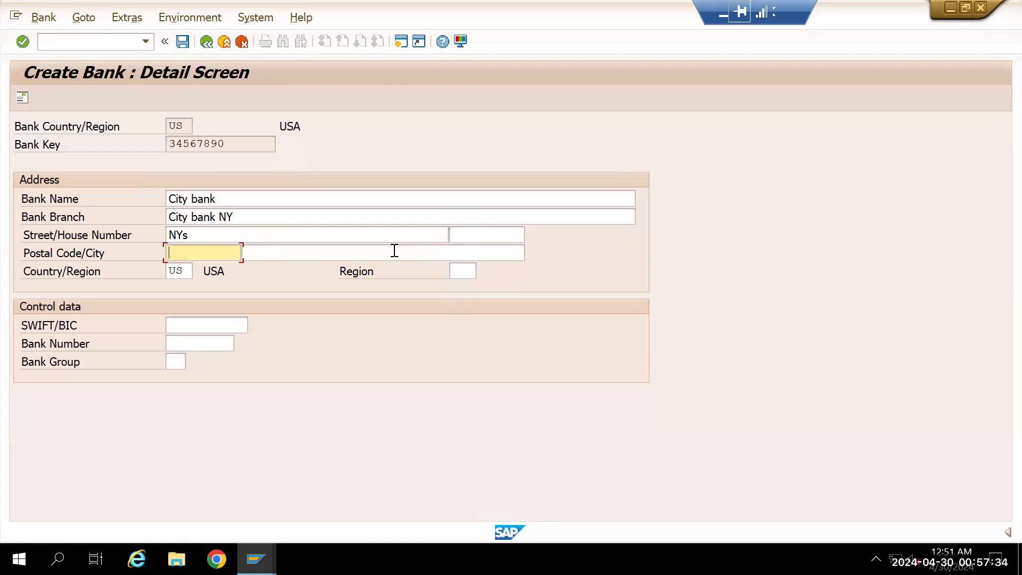
{"action": "type", "text": "NY"}
{"action": "left_click", "coordinate": [365, 250]}
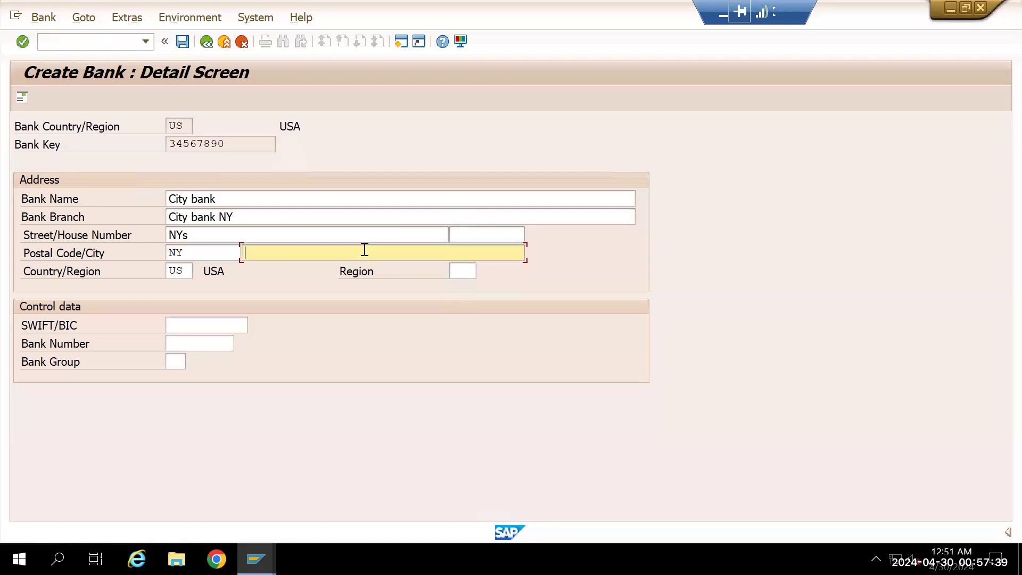
{"action": "left_click", "coordinate": [203, 254]}
{"action": "key", "text": "BackSpace"}
{"action": "key", "text": "BackSpace"}
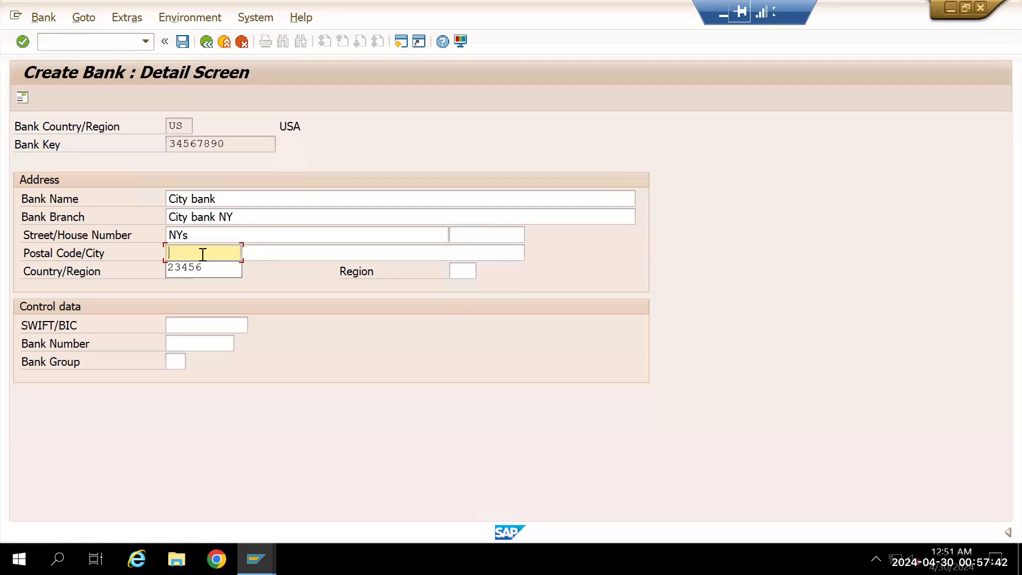
{"action": "type", "text": "12345"}
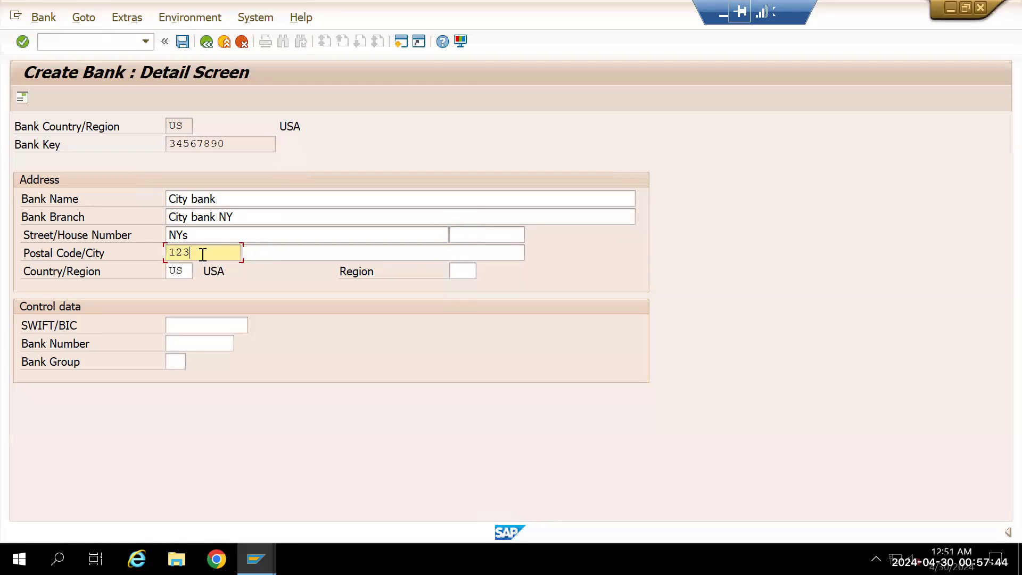
{"action": "left_click", "coordinate": [285, 251]}
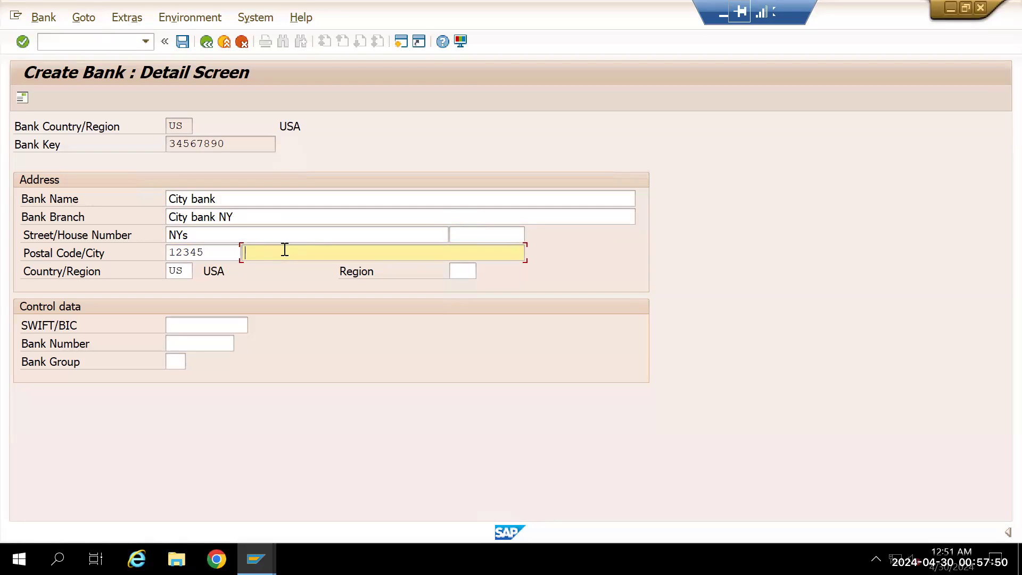
{"action": "type", "text": "NY RT"}
{"action": "left_click", "coordinate": [471, 273]}
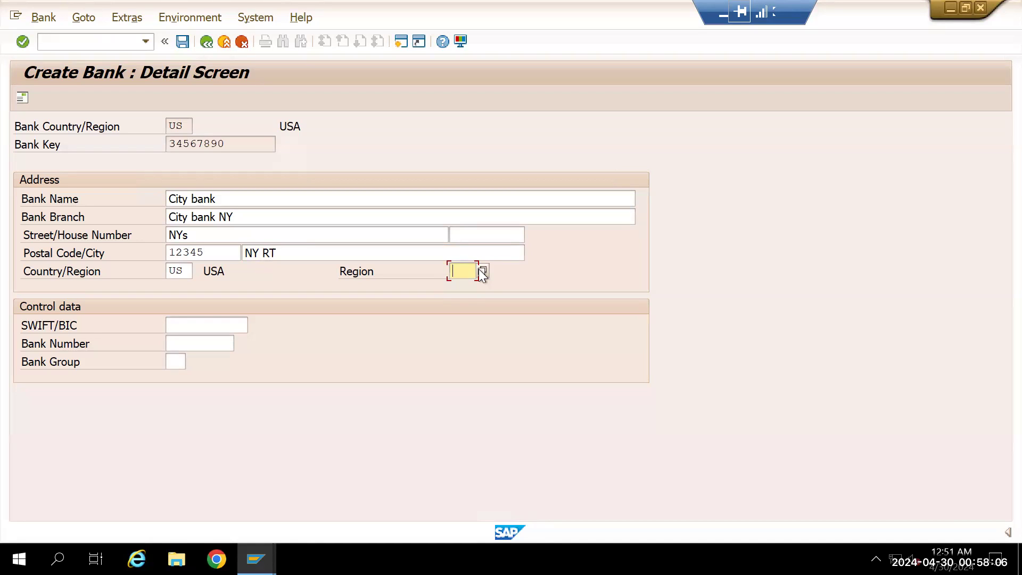
Set region ny and change the SWIFT/BIC code from the earlier JPMCNYAA to CITUNYAA.
{"action": "type", "text": "ny"}
{"action": "key", "text": "Tab"}
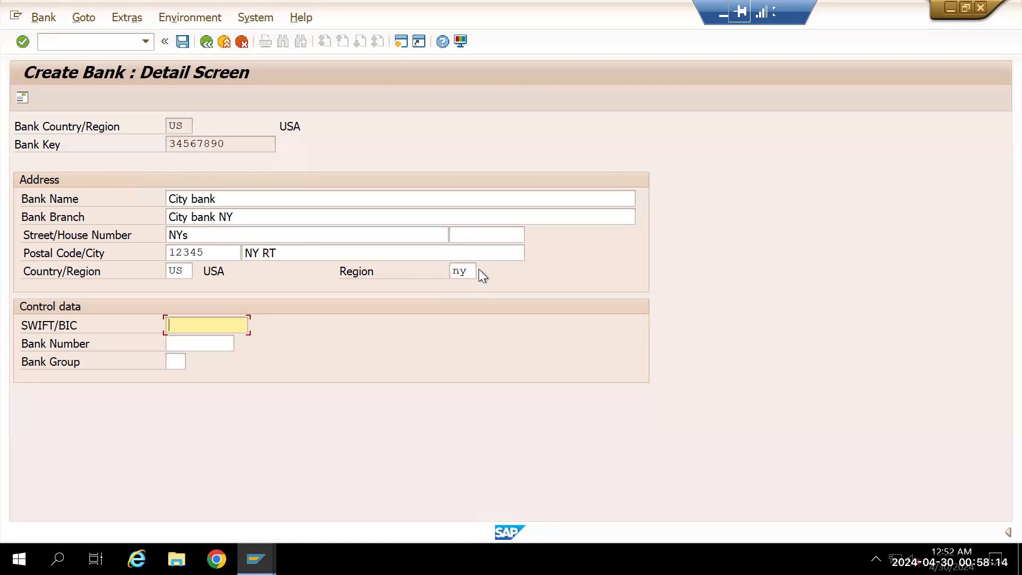
{"action": "key", "text": "Down"}
{"action": "key", "text": "Return"}
{"action": "key", "text": "Tab"}
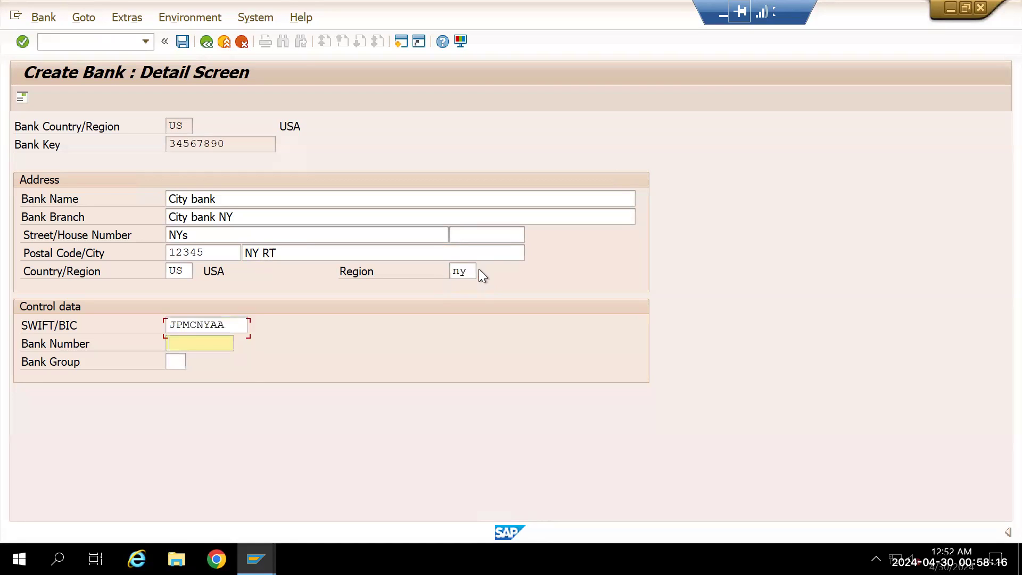
{"action": "key", "text": "shift+Tab"}
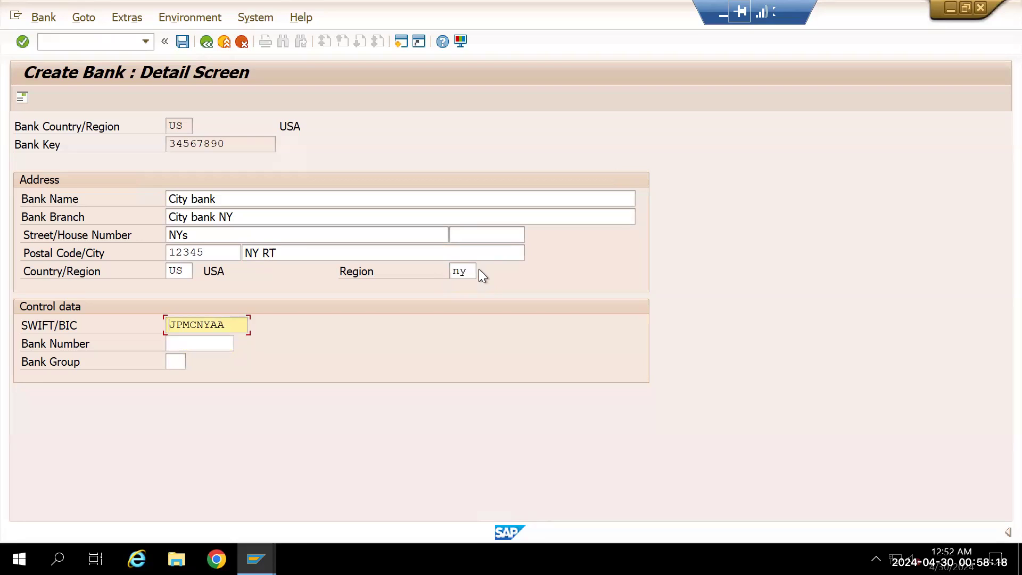
{"action": "type", "text": "CITU"}
{"action": "double_click", "coordinate": [197, 144]}
{"action": "key", "text": "ctrl+c"}
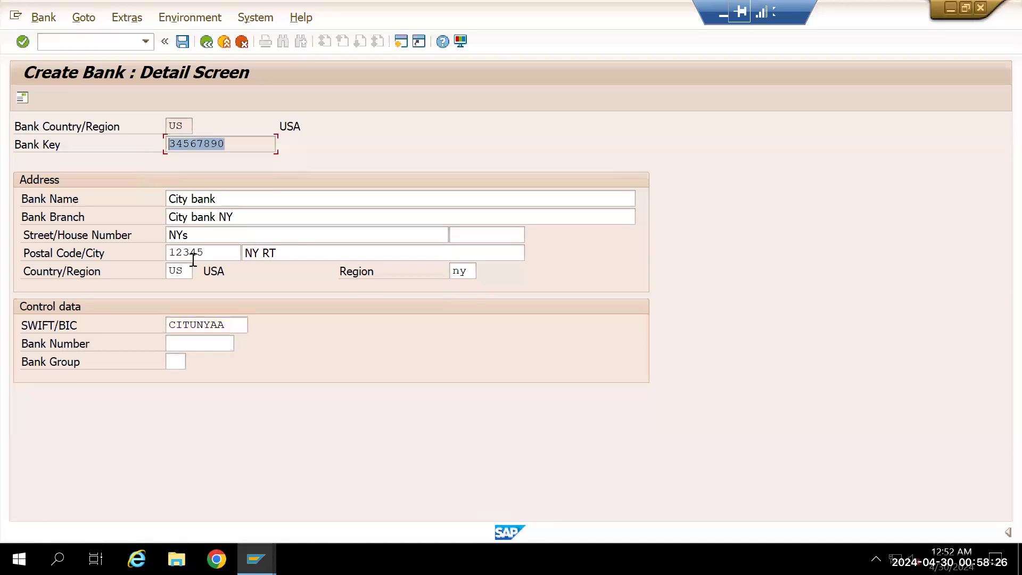
Paste 34567890 as the bank number and save the bank despite the SWIFT/BIC warning.
{"action": "left_click", "coordinate": [201, 343]}
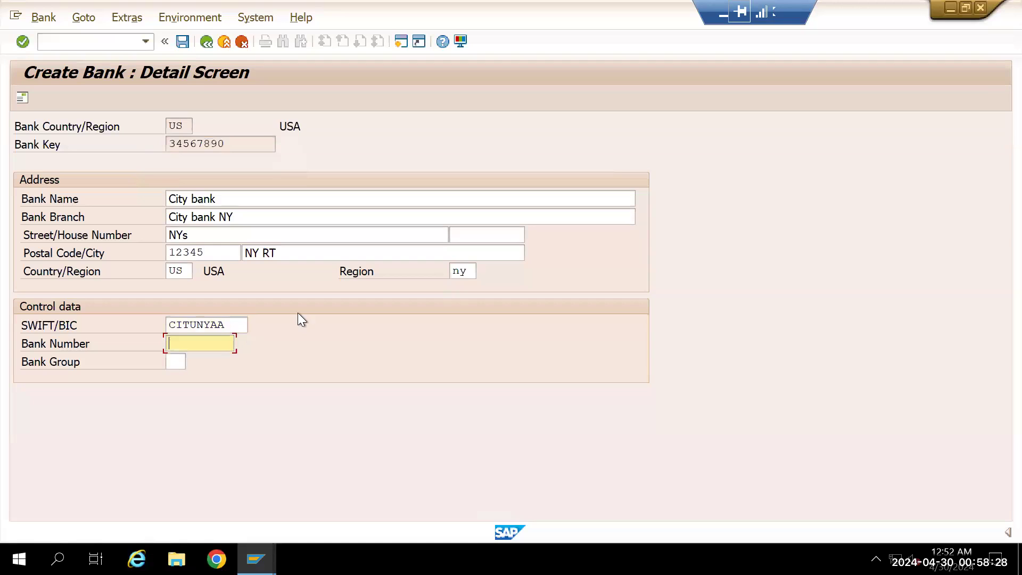
{"action": "key", "text": "ctrl+v"}
{"action": "key", "text": "Return"}
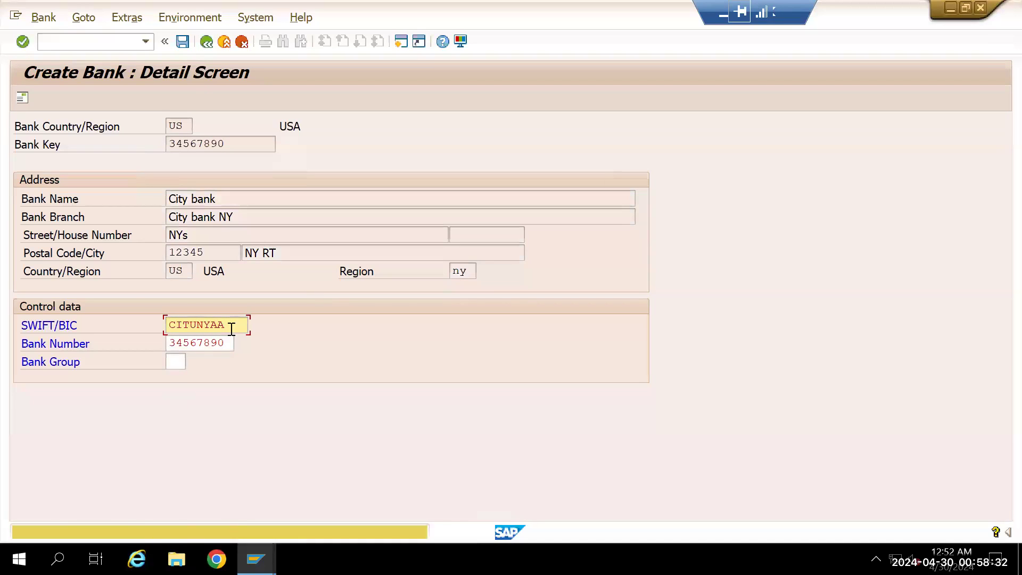
{"action": "double_click", "coordinate": [209, 329]}
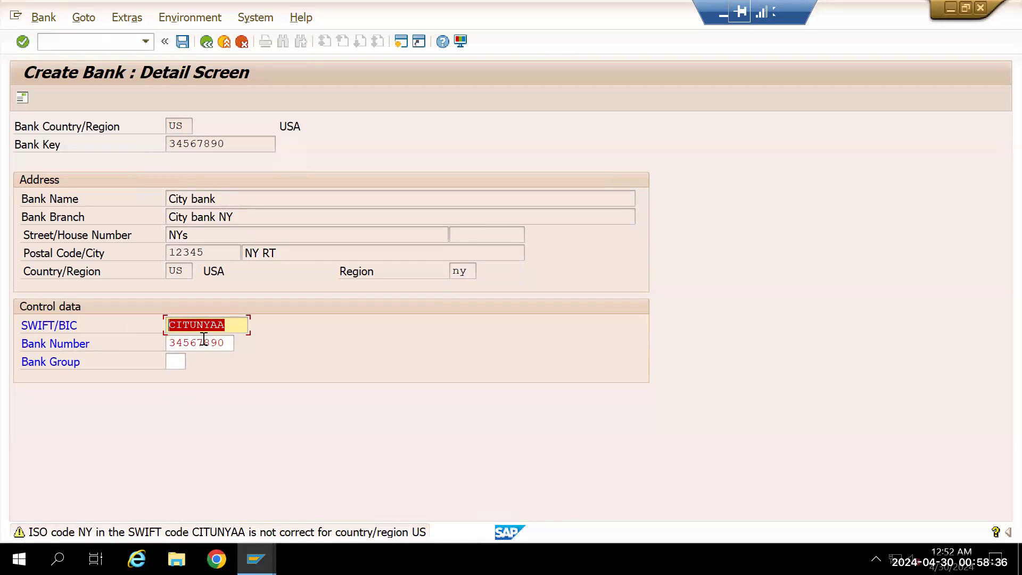
{"action": "key", "text": "ctrl+s"}
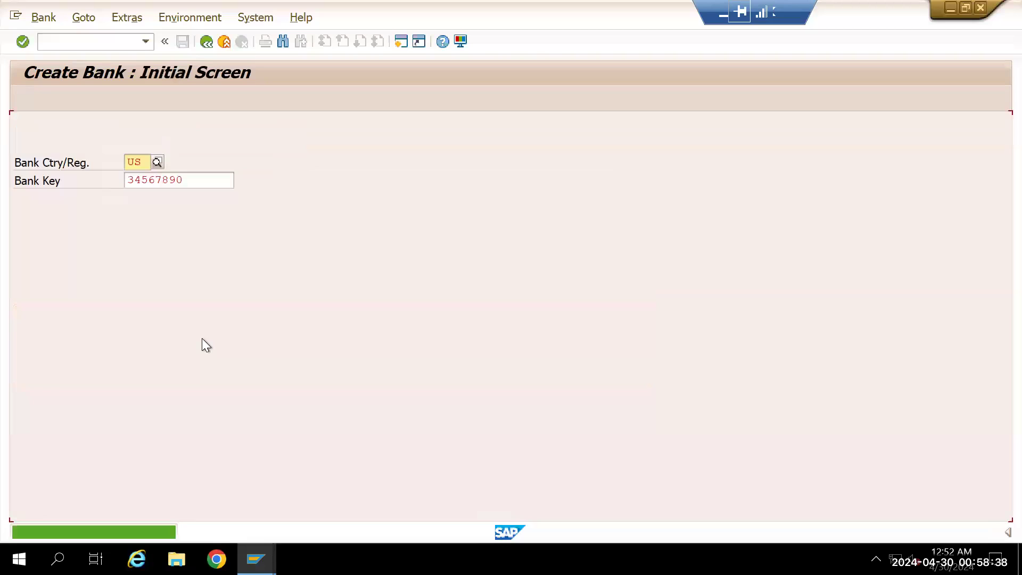
Leave the Create Bank transaction for the main menu with /n.
{"action": "double_click", "coordinate": [177, 180]}
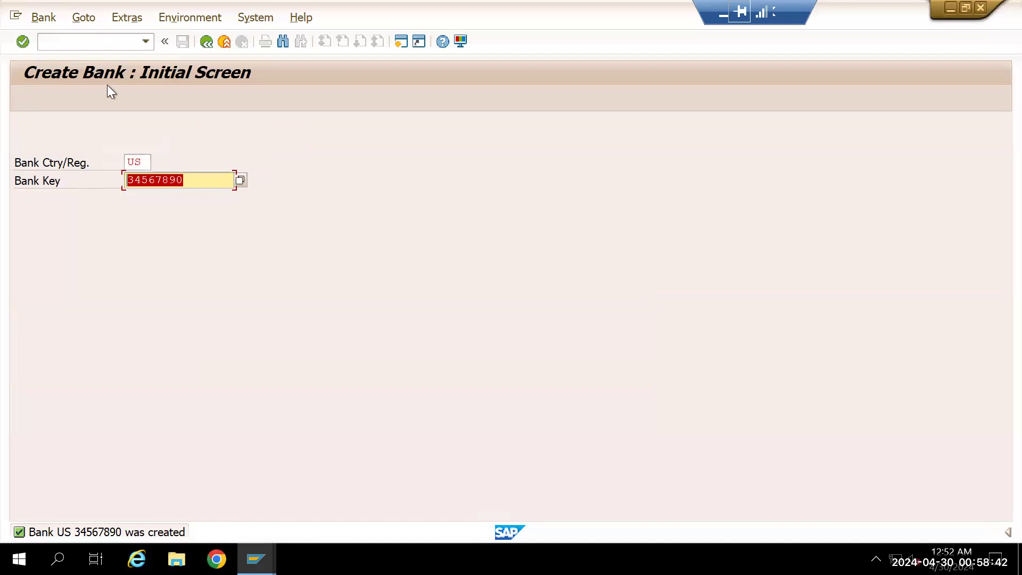
{"action": "left_click", "coordinate": [70, 46]}
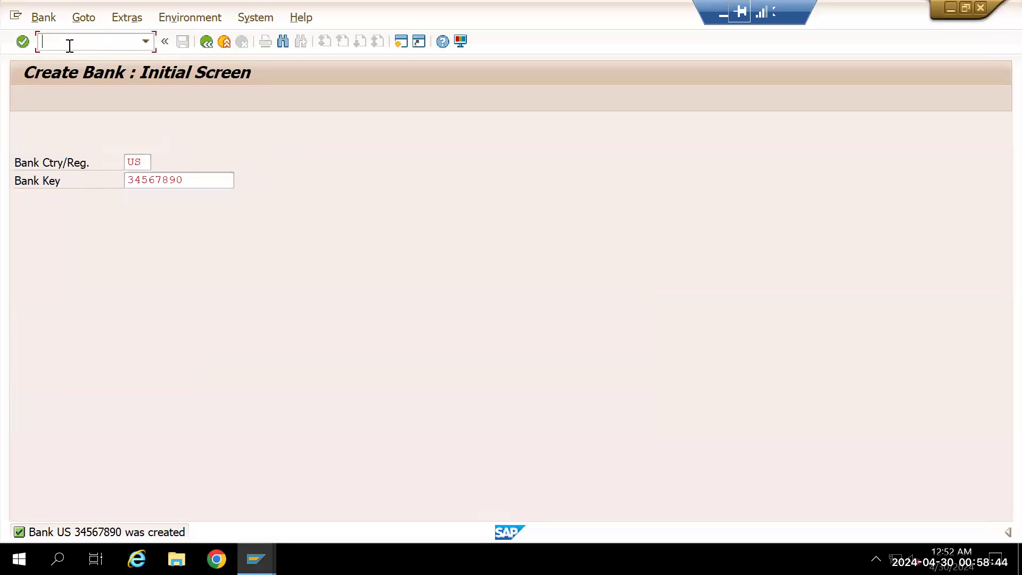
{"action": "type", "text": "/n"}
{"action": "key", "text": "Return"}
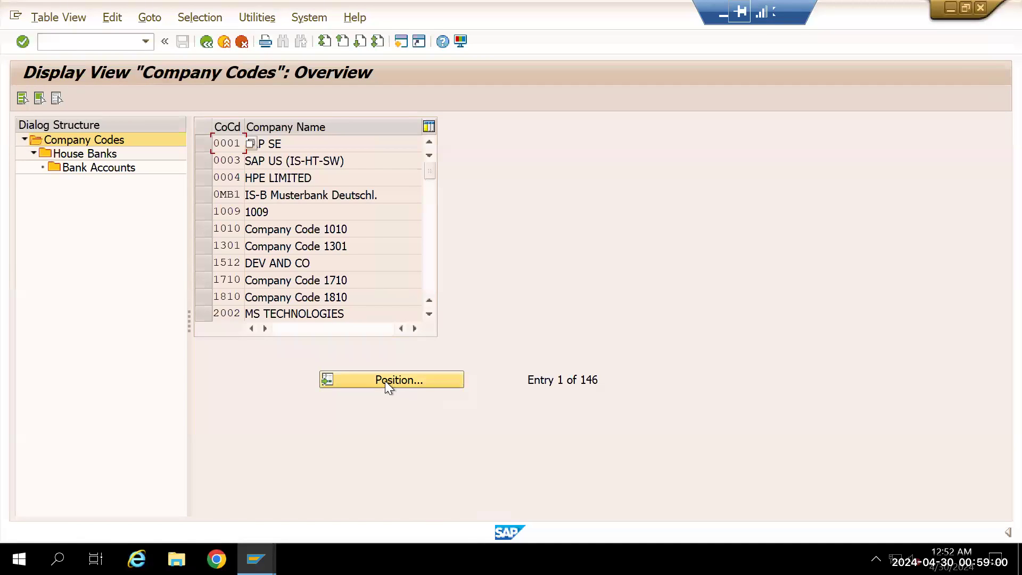
Position the company code list on RRR1 and open its House Banks.
{"action": "left_click", "coordinate": [385, 380]}
{"action": "type", "text": "R"}
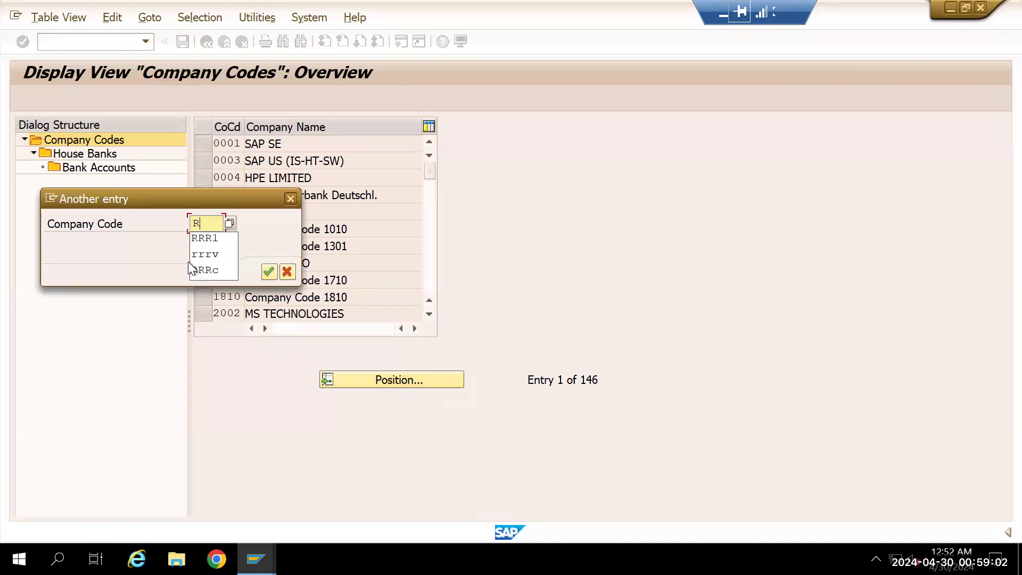
{"action": "type", "text": "RR1"}
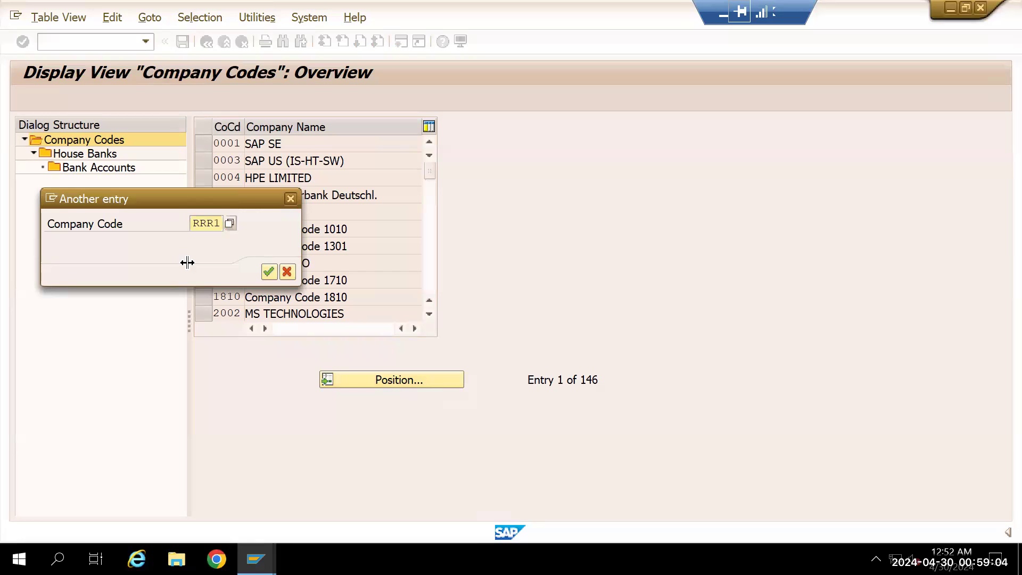
{"action": "key", "text": "Return"}
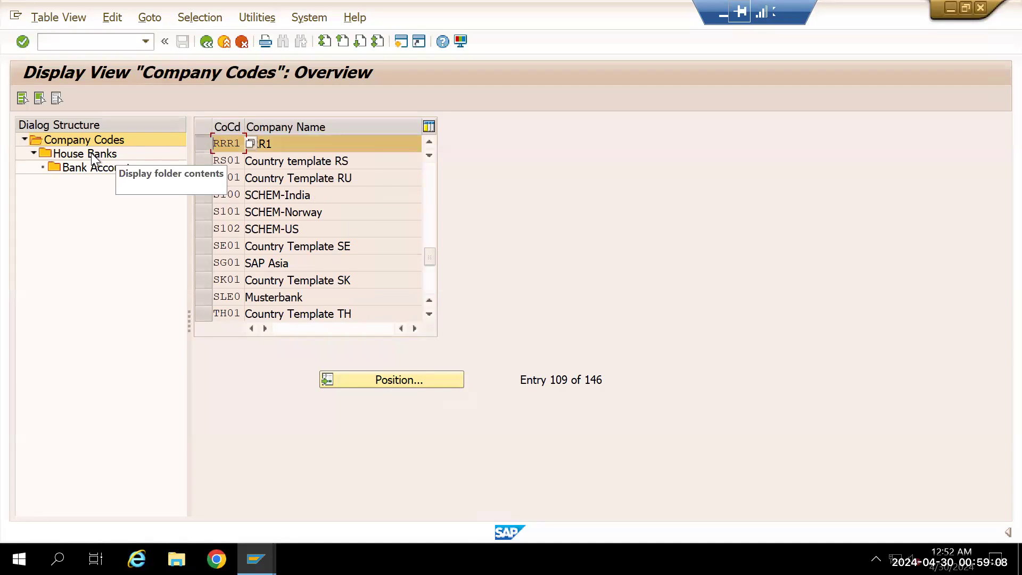
{"action": "double_click", "coordinate": [92, 154]}
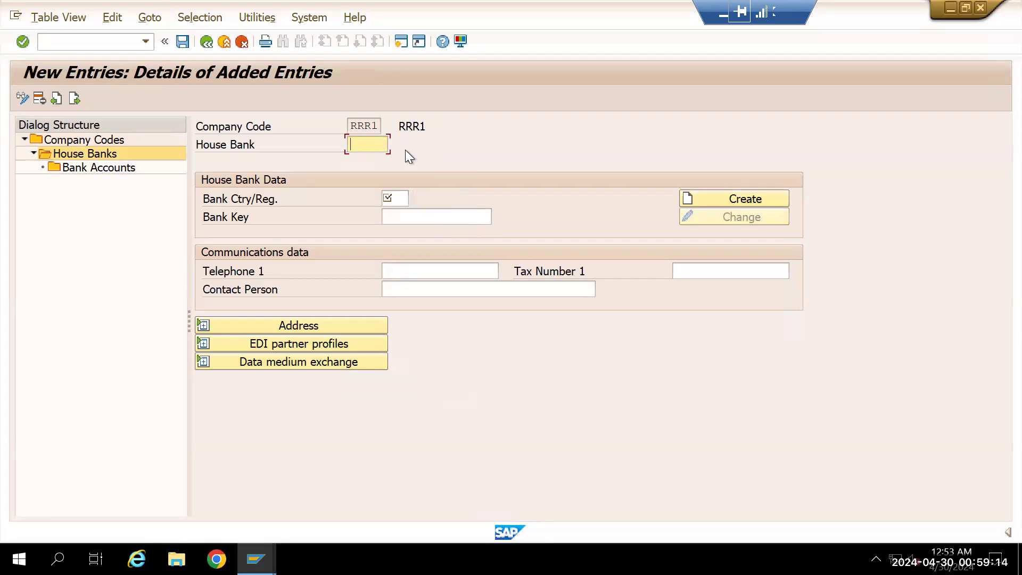
Enter house bank CITY with bank country US and begin the bank key with 3.
{"action": "type", "text": "CITY"}
{"action": "left_click", "coordinate": [395, 198]}
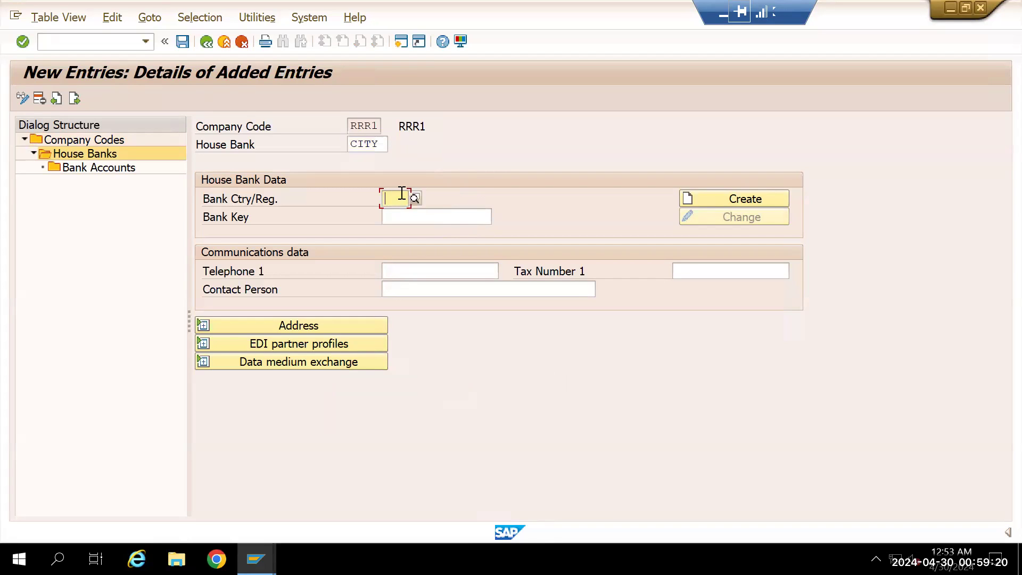
{"action": "type", "text": "US"}
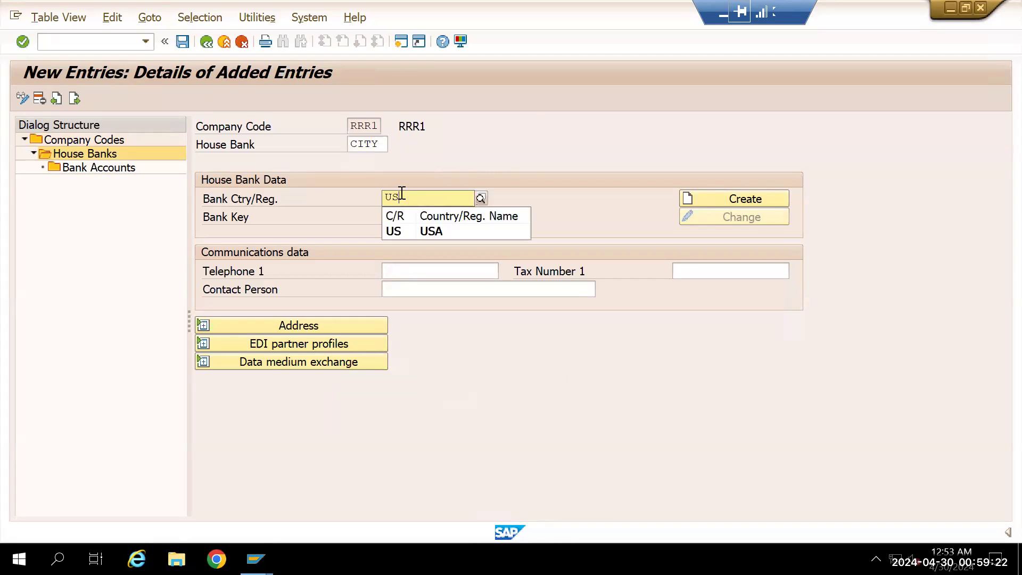
{"action": "key", "text": "Tab"}
{"action": "key", "text": "Tab"}
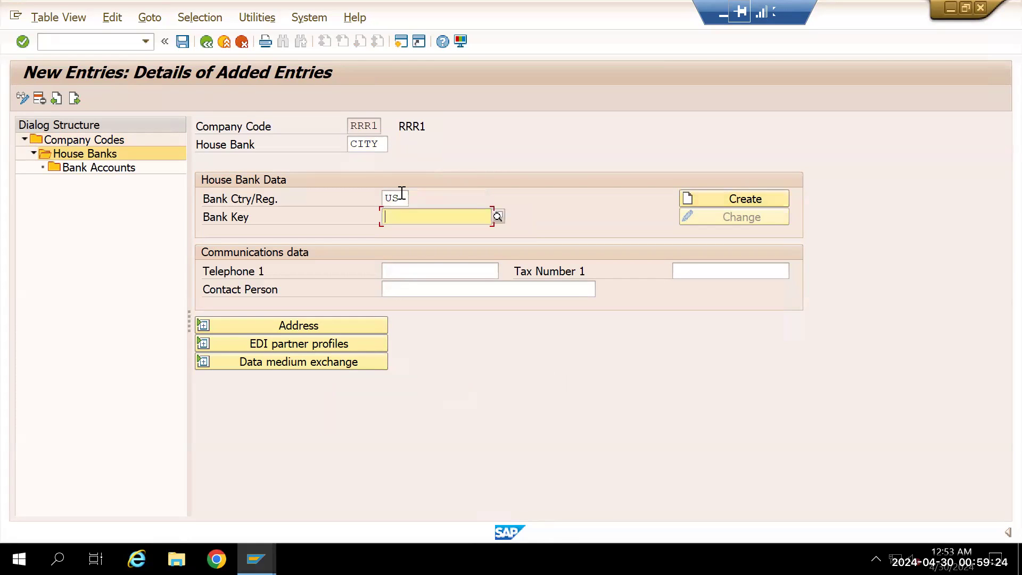
{"action": "type", "text": "3"}
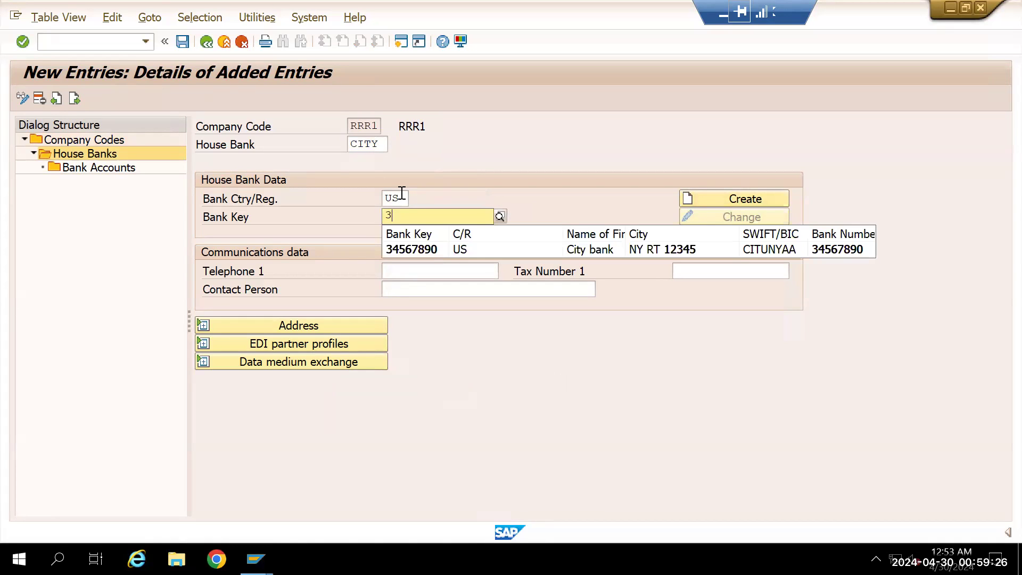
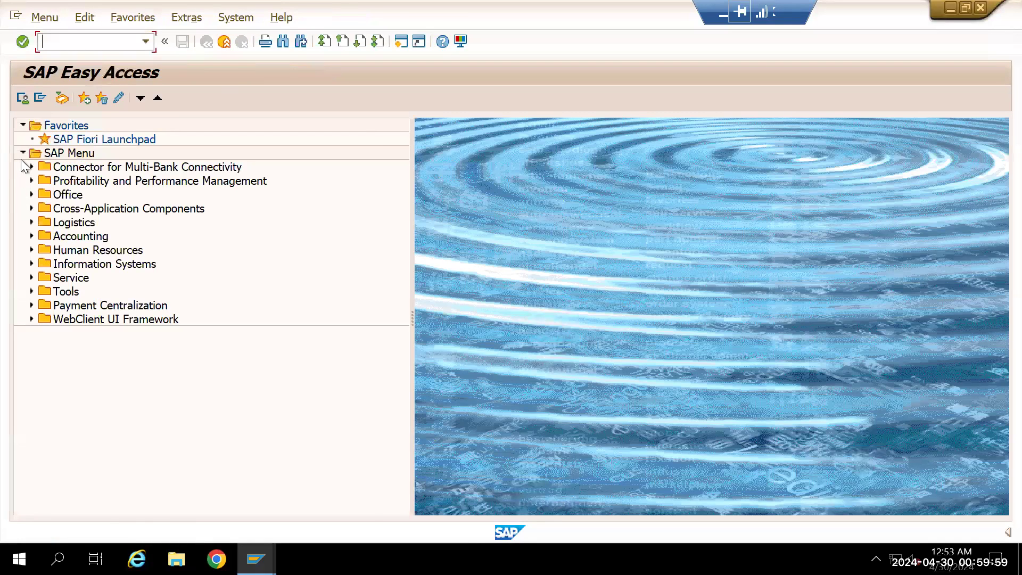
{"action": "type", "text": "fs00"}
{"action": "key", "text": "Return"}
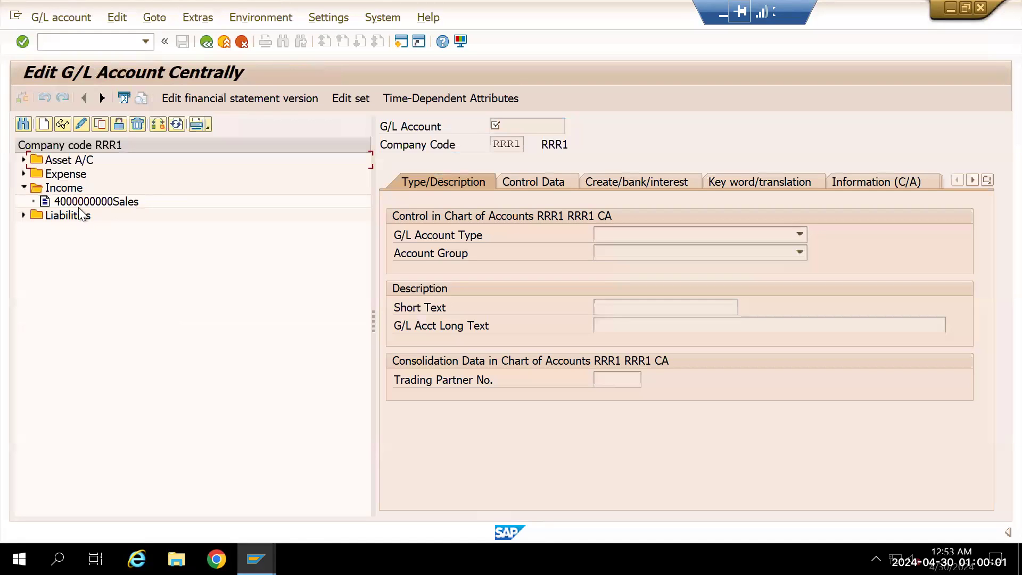
{"action": "left_click", "coordinate": [100, 125]}
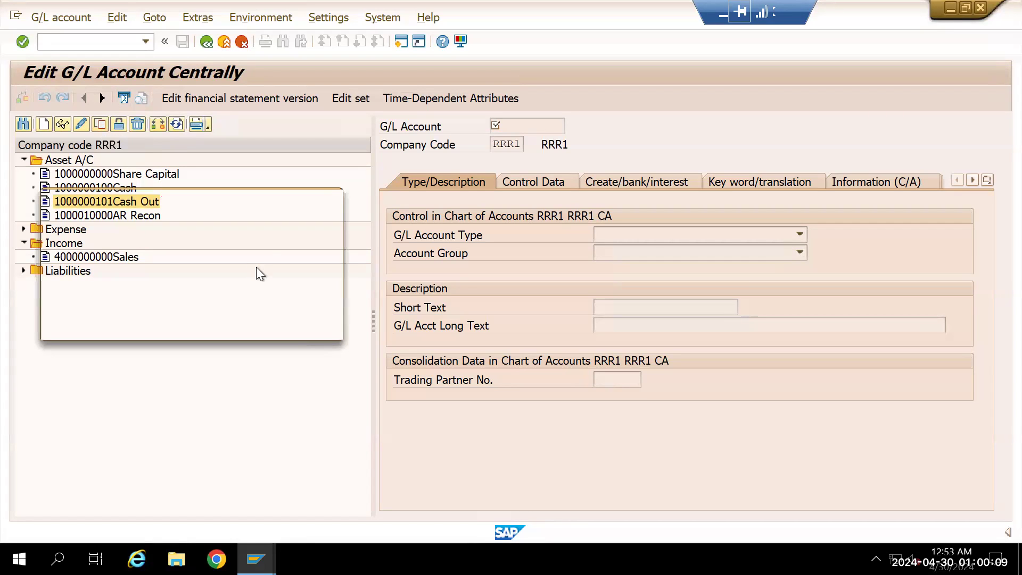
{"action": "left_click", "coordinate": [255, 261]}
{"action": "key", "text": "BackSpace"}
{"action": "key", "text": "BackSpace"}
{"action": "key", "text": "BackSpace"}
{"action": "type", "text": "200"}
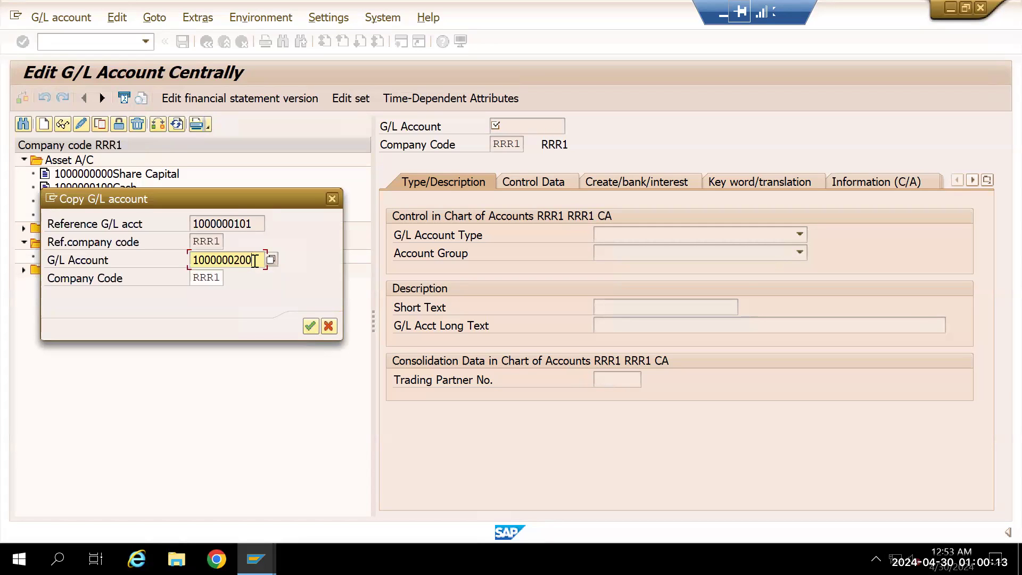
{"action": "key", "text": "Return"}
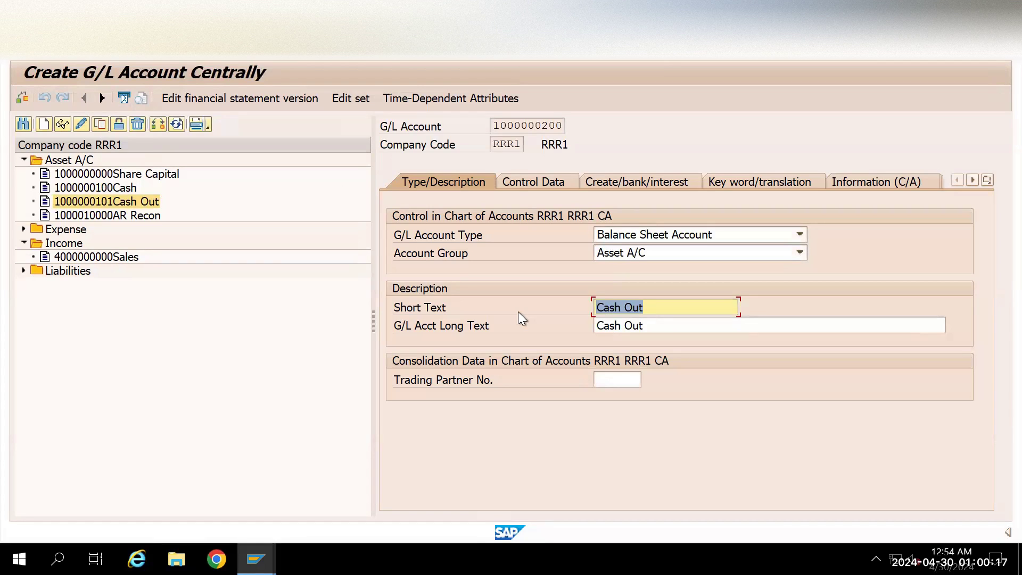
Enter 'City Main AC' as both the short and long text of the account.
{"action": "type", "text": "Ma"}
{"action": "key", "text": "BackSpace"}
{"action": "key", "text": "BackSpace"}
{"action": "type", "text": "City Main A"}
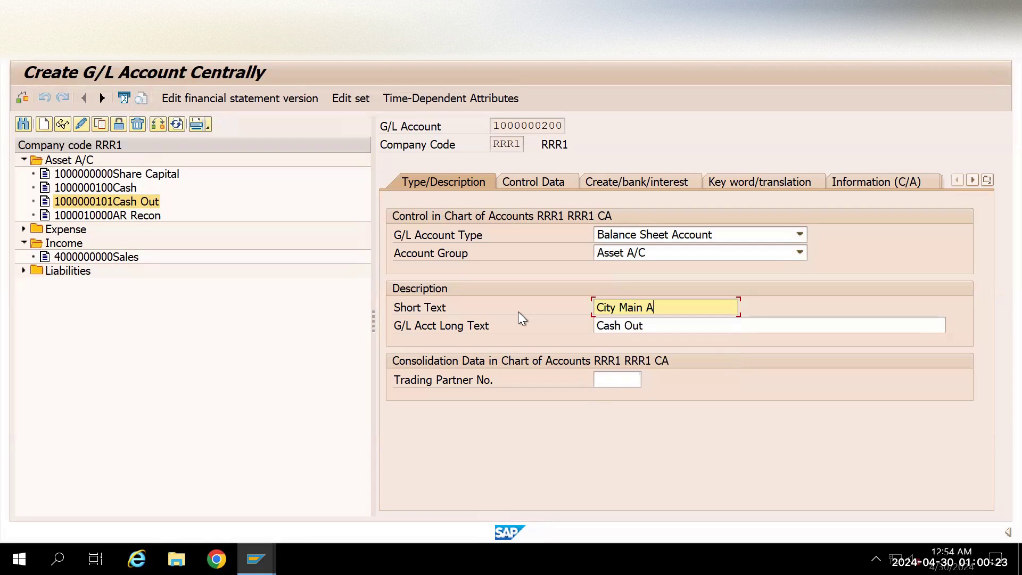
{"action": "type", "text": "C"}
{"action": "key", "text": "shift+Home"}
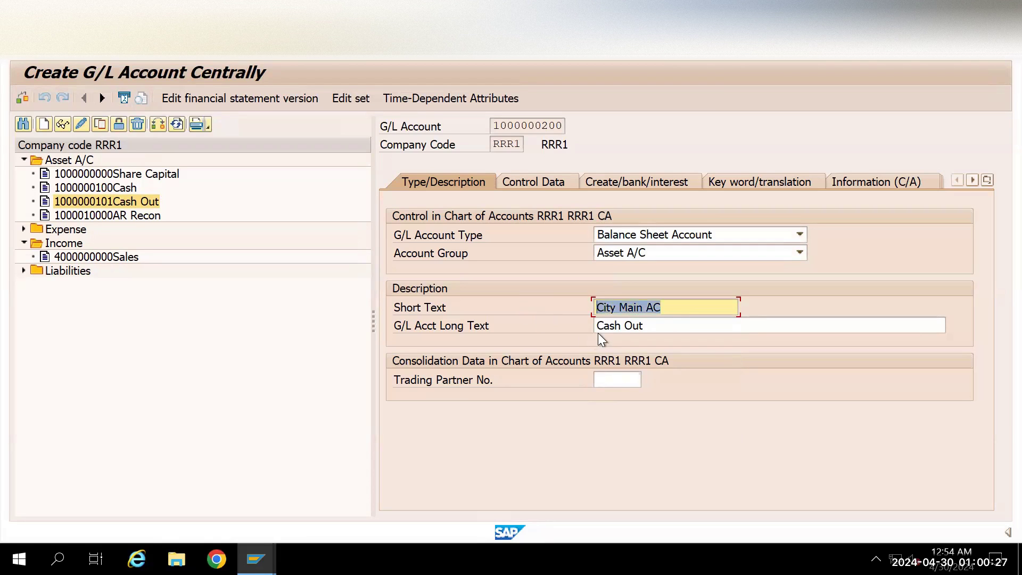
{"action": "key", "text": "Tab"}
{"action": "key", "text": "ctrl+v"}
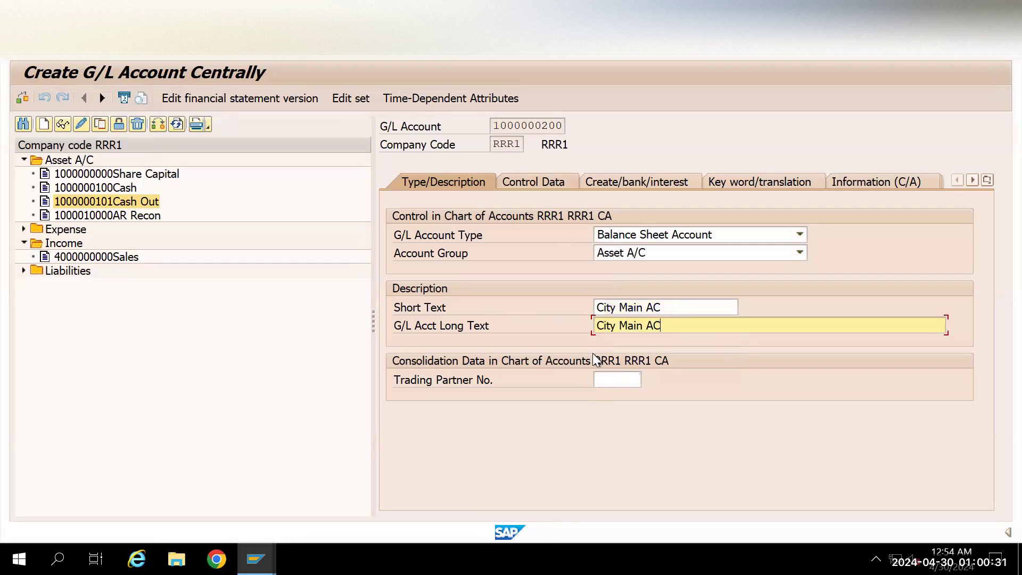
{"action": "key", "text": "ctrl+Page_Down"}
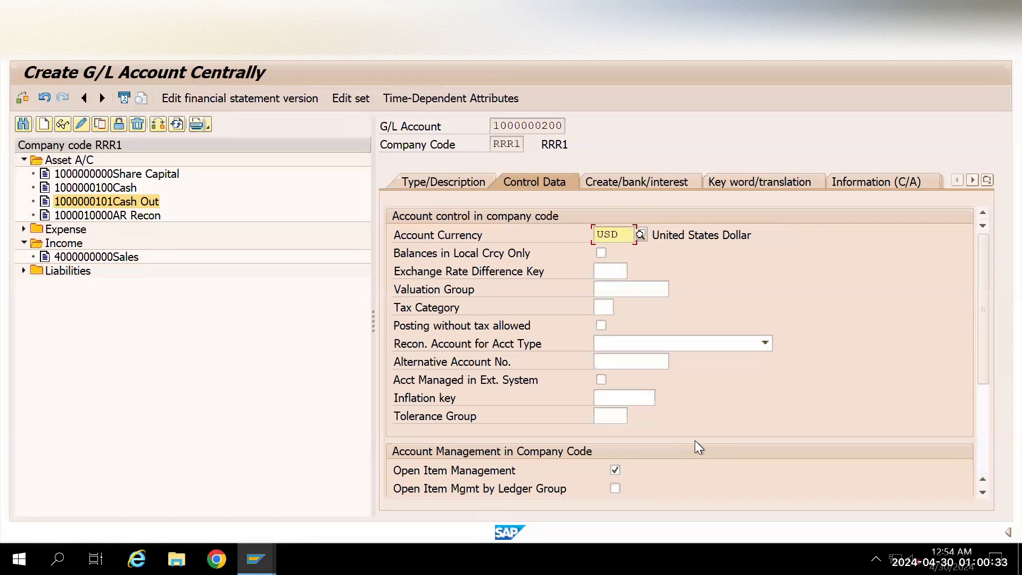
{"action": "scroll", "coordinate": [695, 440], "scroll_direction": "down", "scroll_amount": 3}
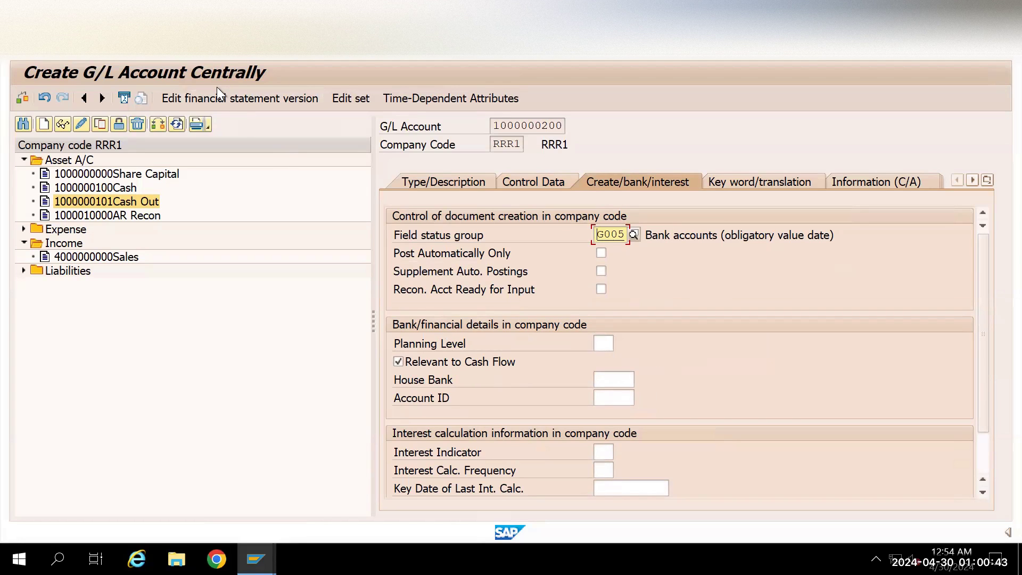
{"action": "key", "text": "ctrl+s"}
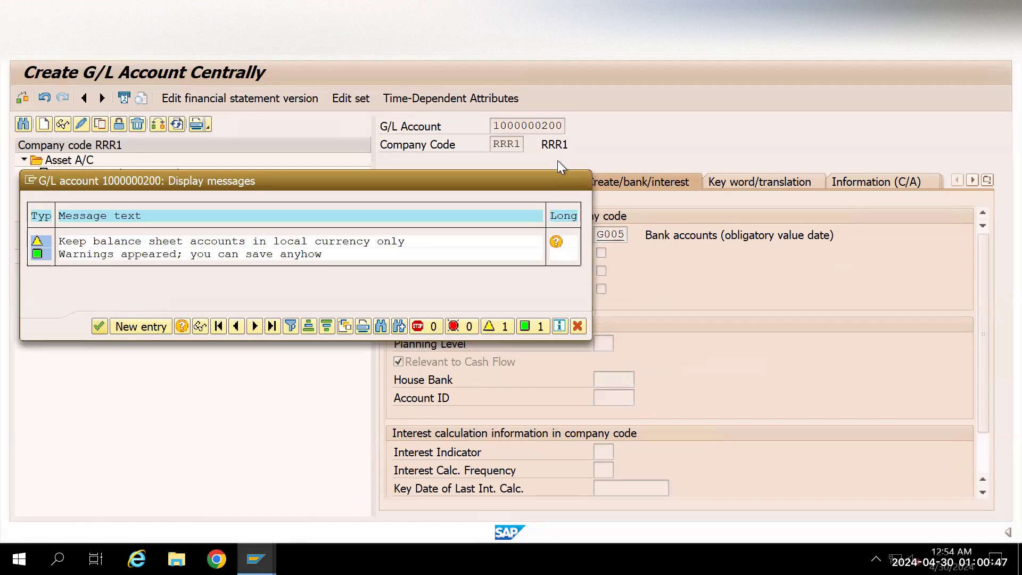
{"action": "key", "text": "Return"}
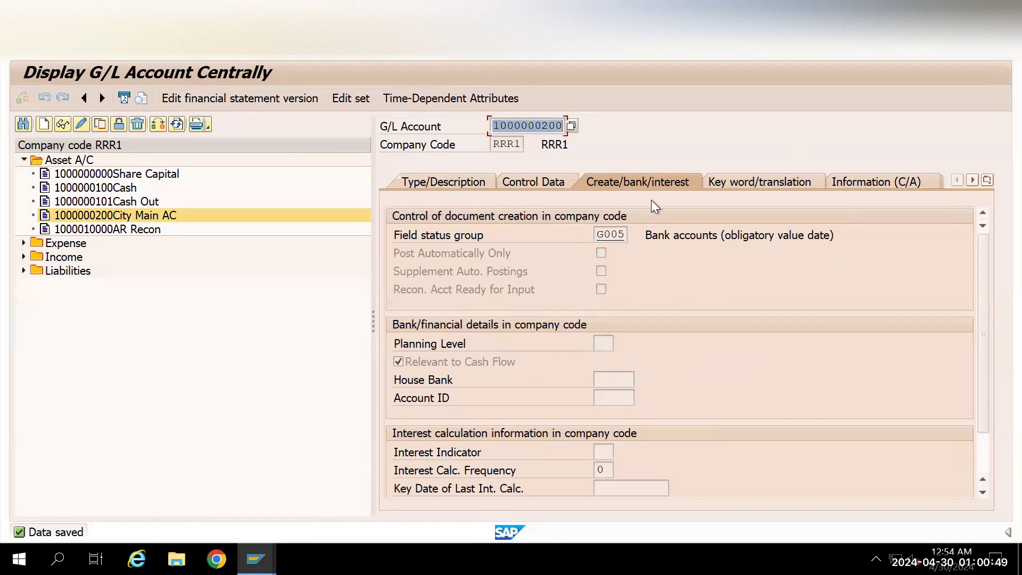
Check City Main AC's control data, then return to the SAP Easy Access menu.
{"action": "left_click", "coordinate": [534, 182]}
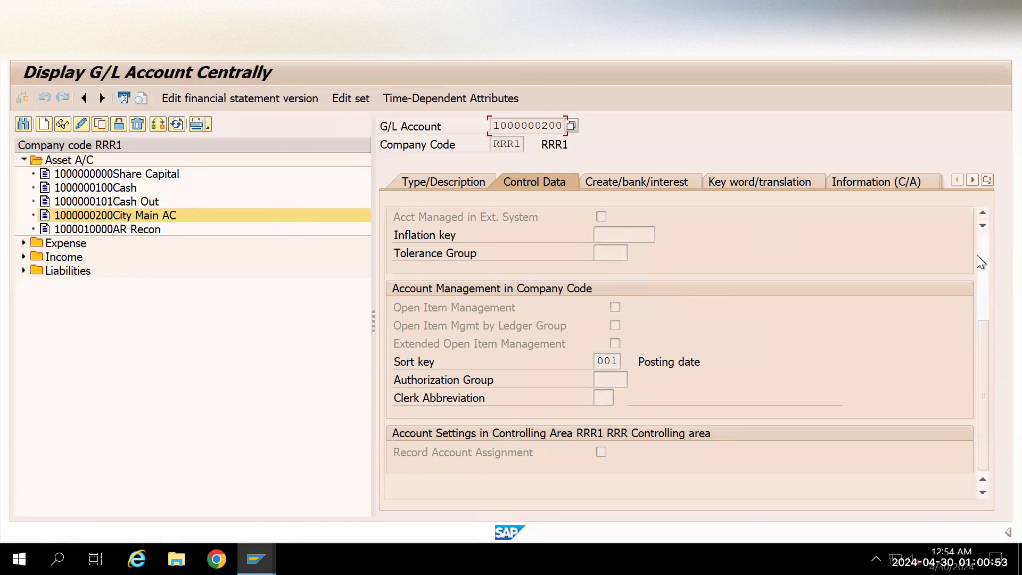
{"action": "left_click", "coordinate": [270, 213]}
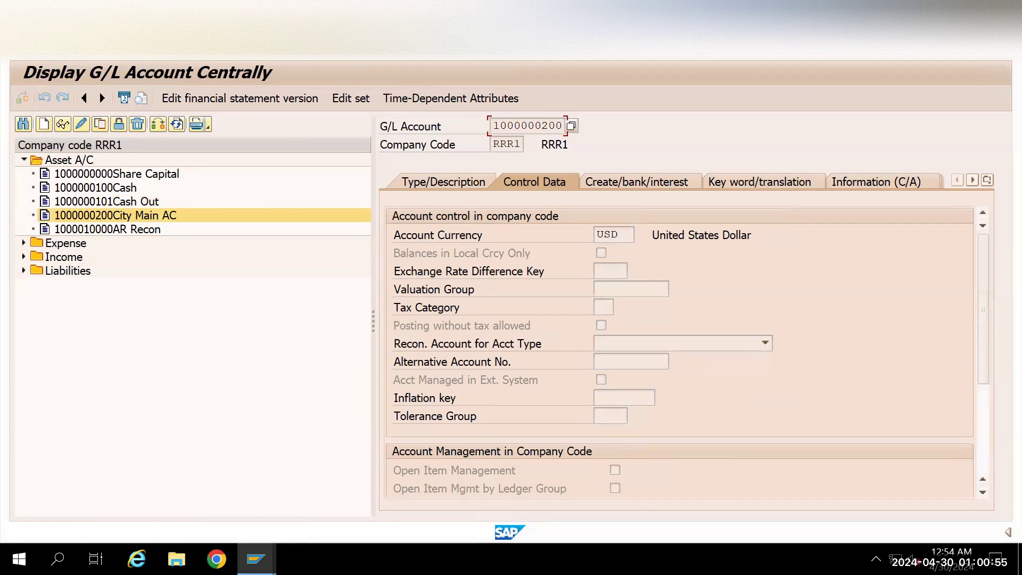
{"action": "left_click", "coordinate": [78, 57]}
{"action": "key", "text": "F3"}
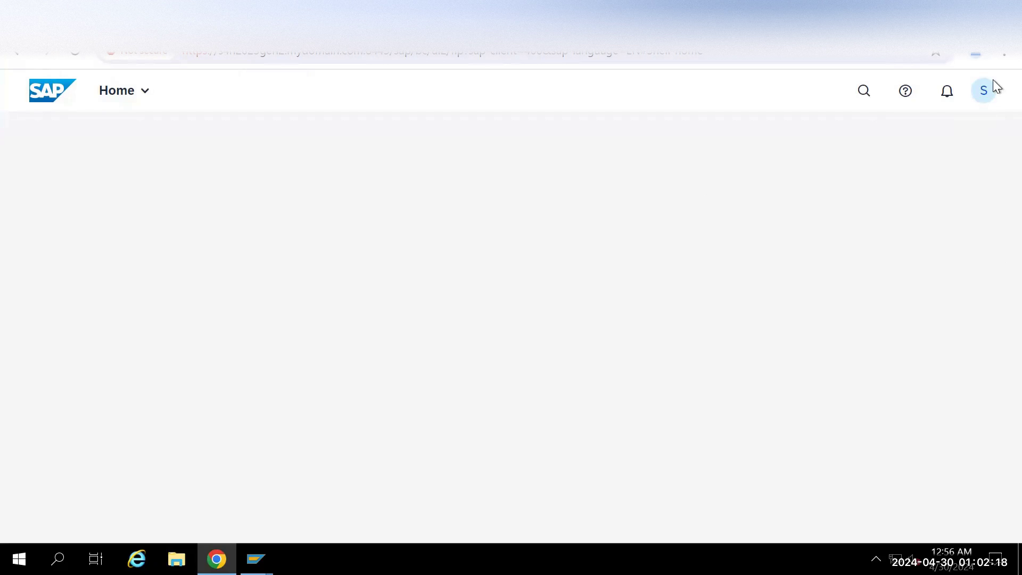
Launch Manage Bank Accounts from the user menu's Recent Activities.
{"action": "left_click", "coordinate": [986, 98]}
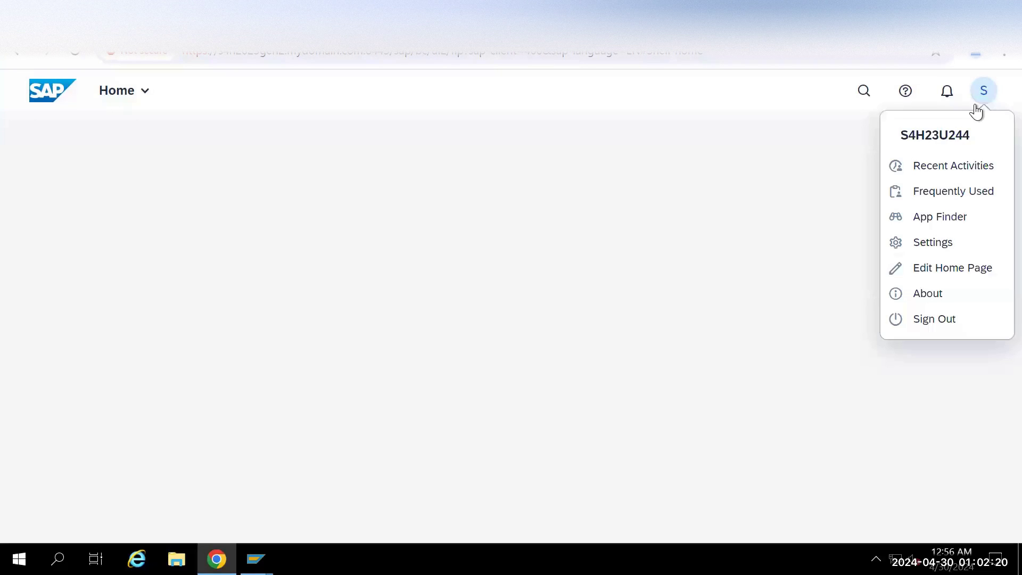
{"action": "left_click", "coordinate": [927, 167]}
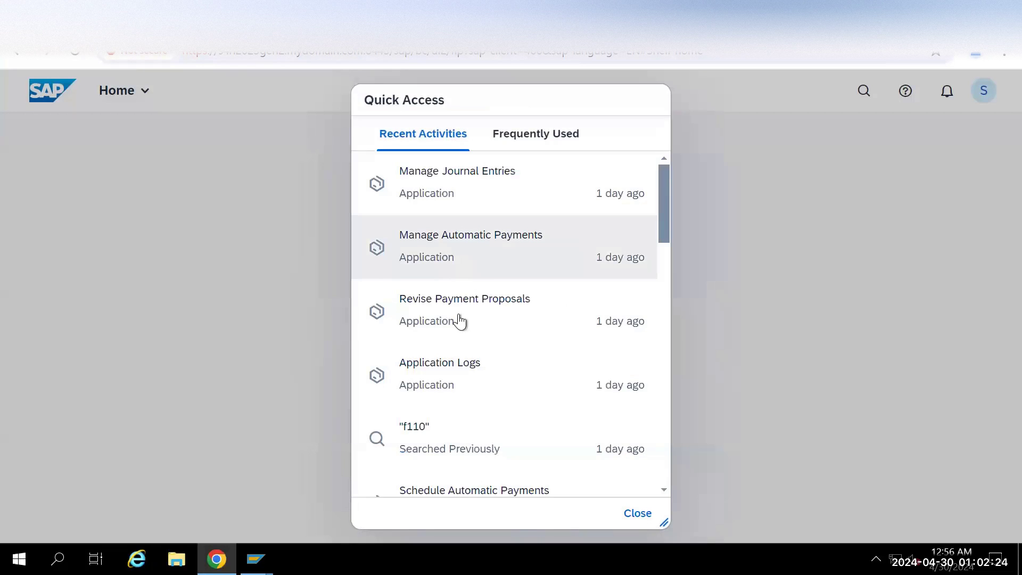
{"action": "scroll", "coordinate": [524, 309], "scroll_direction": "down", "scroll_amount": 3}
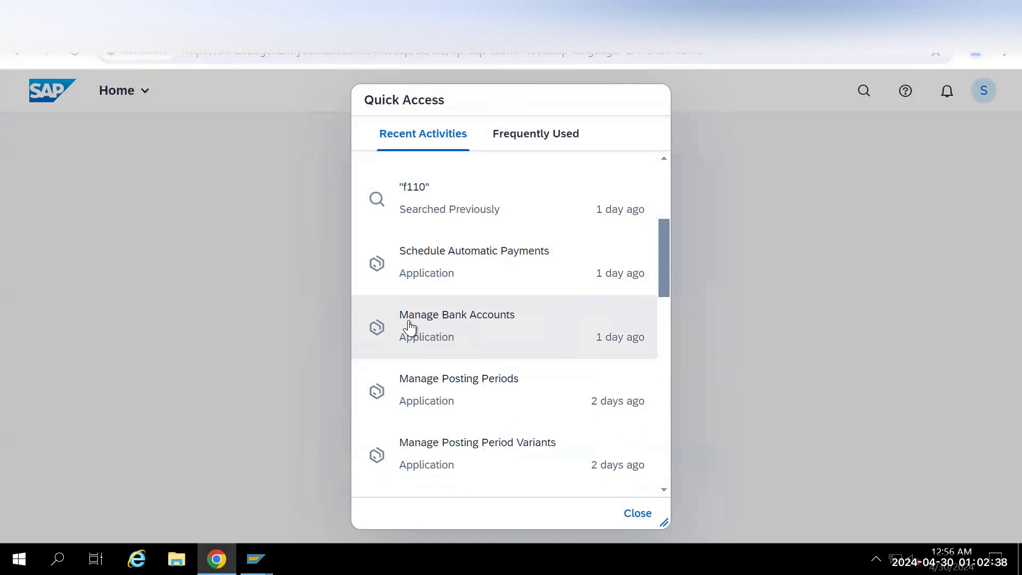
{"action": "left_click", "coordinate": [458, 320]}
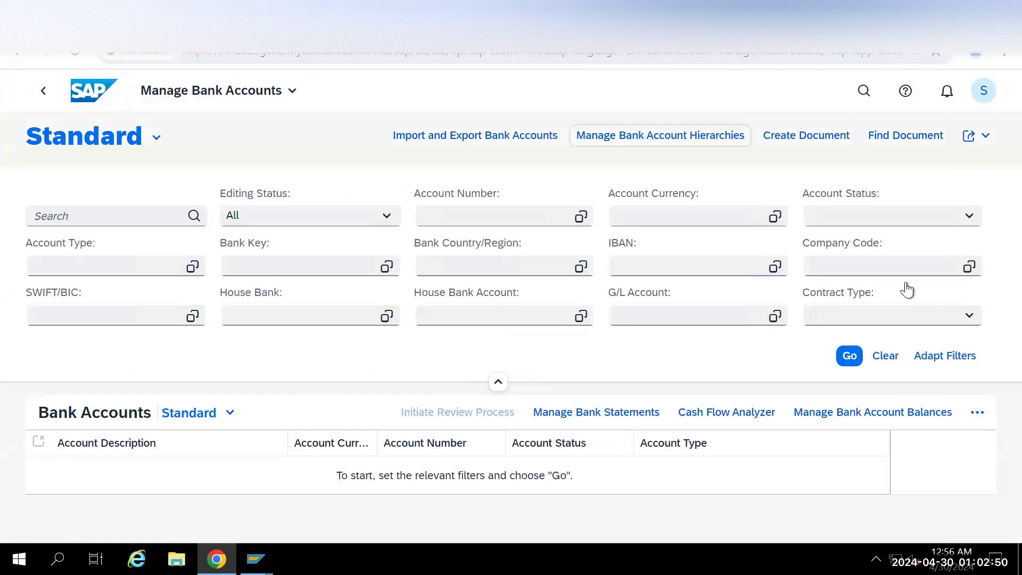
Create a bank account for company code RRR1 with account type 01.
{"action": "left_click", "coordinate": [976, 418]}
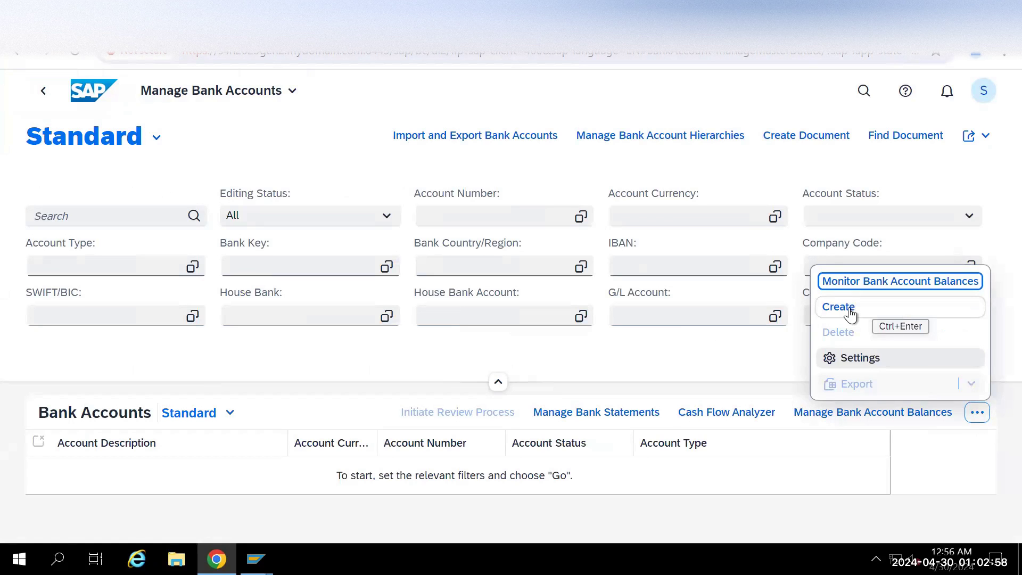
{"action": "left_click", "coordinate": [847, 308]}
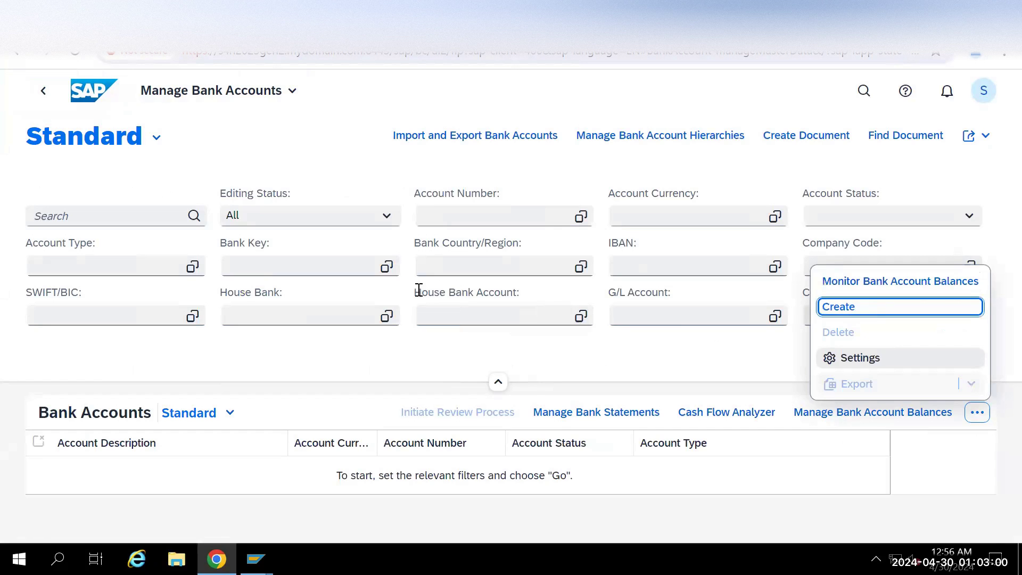
{"action": "key", "text": "Return"}
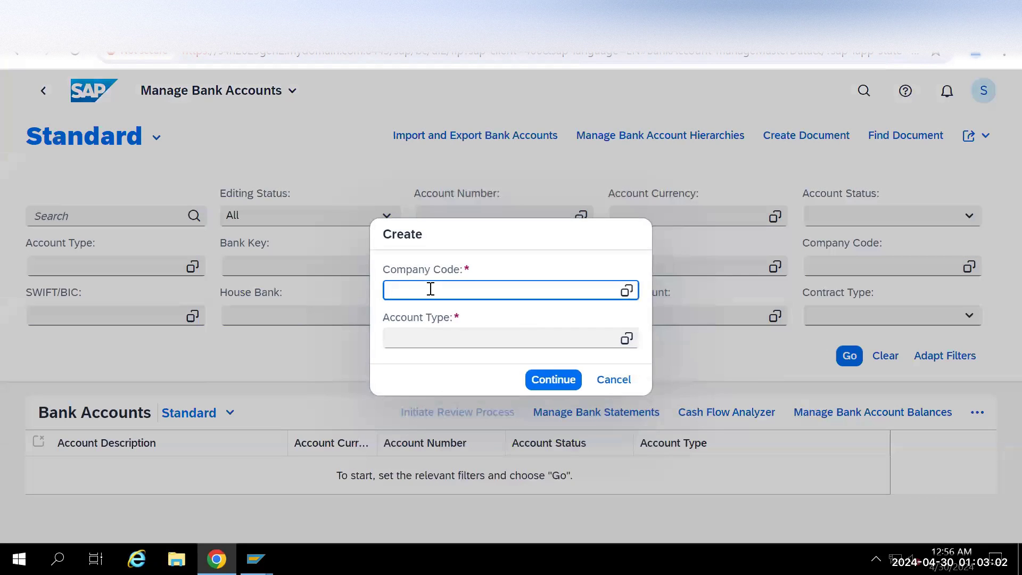
{"action": "type", "text": "RRR1"}
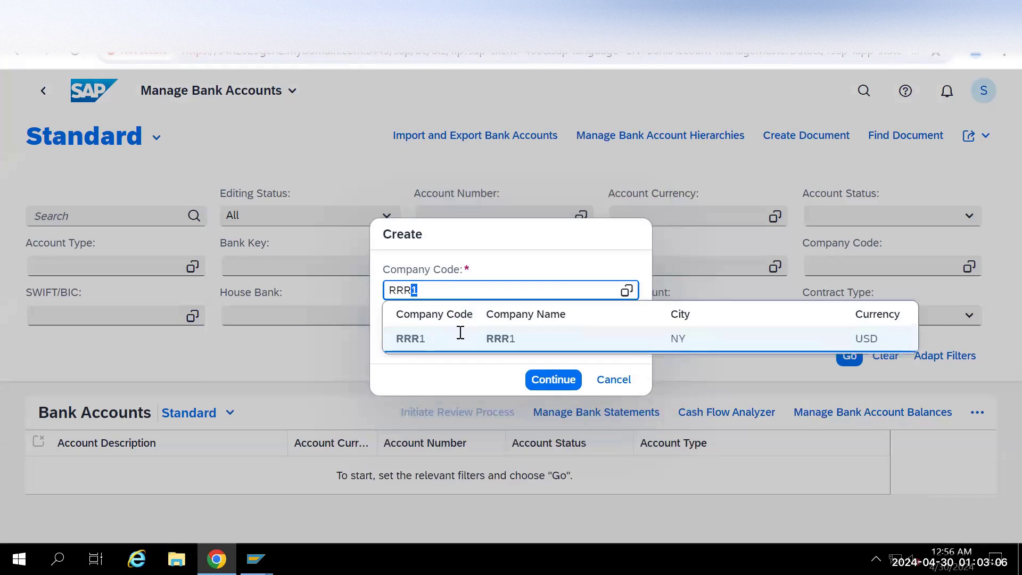
{"action": "left_click", "coordinate": [455, 341]}
{"action": "left_click", "coordinate": [432, 341]}
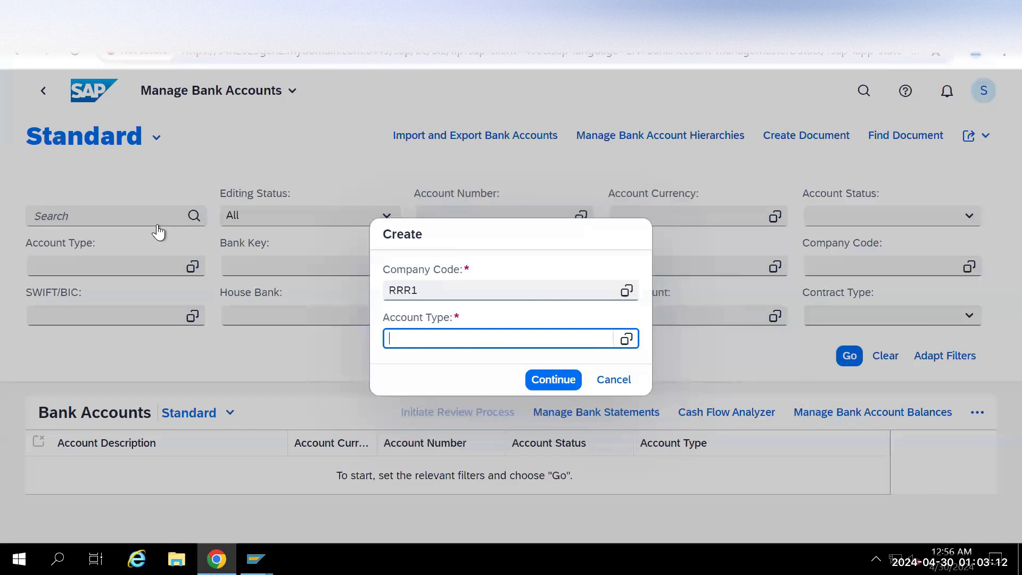
{"action": "key", "text": "F4"}
{"action": "key", "text": "Return"}
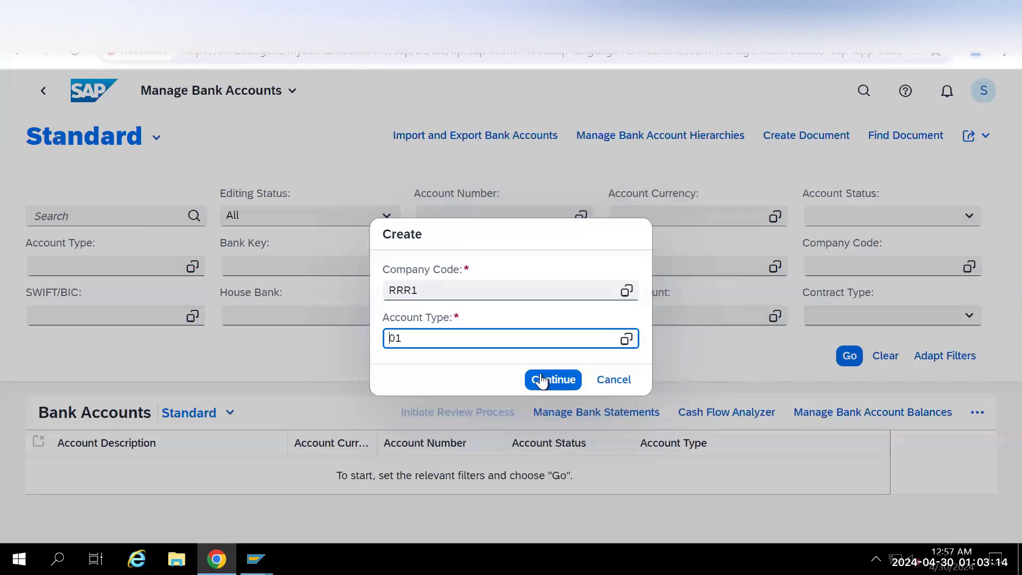
{"action": "left_click", "coordinate": [541, 380]}
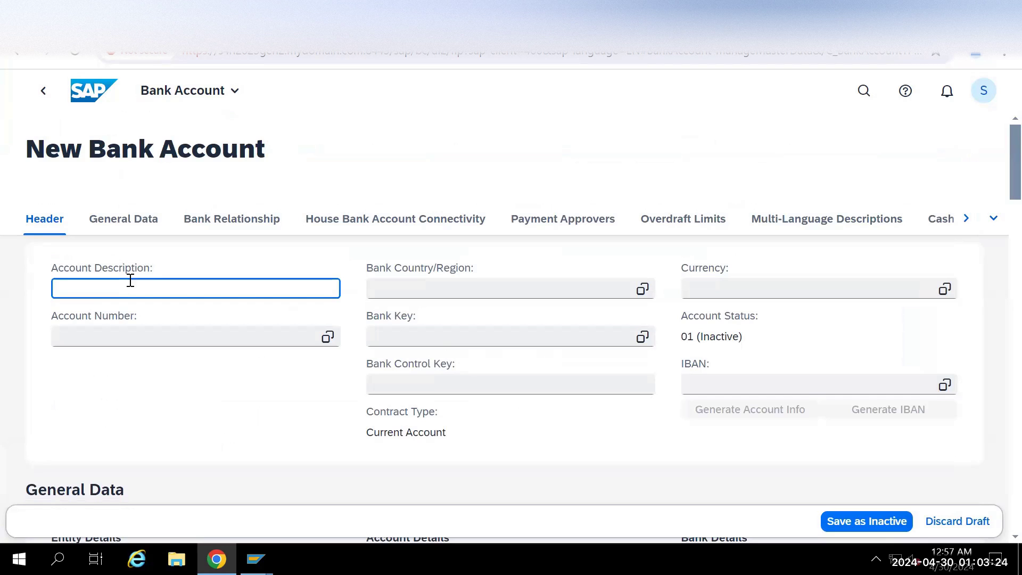
Name it 'Salary Current Account', enter the account number, country US, bank key 34567890.
{"action": "type", "text": "Salary Current Account"}
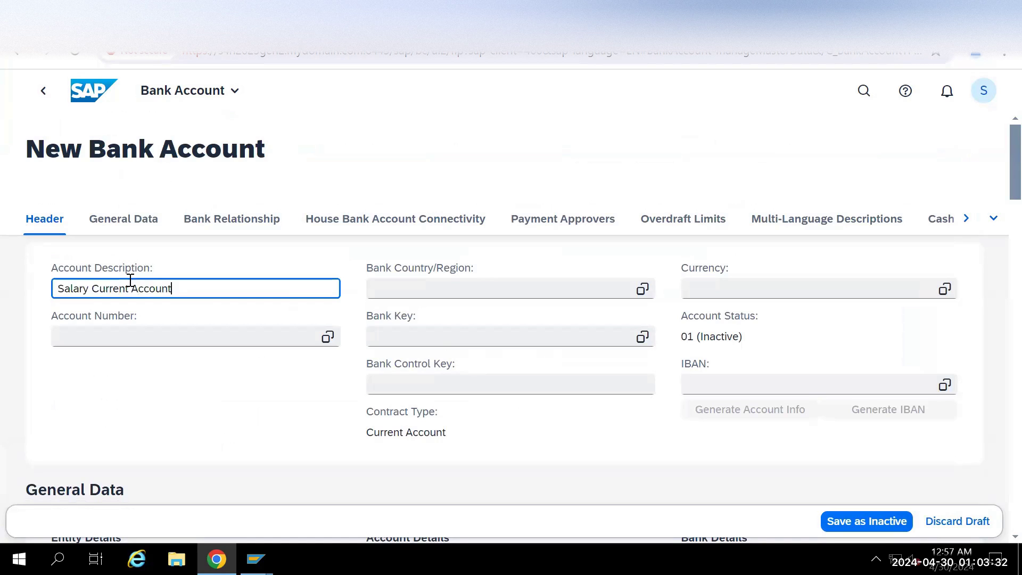
{"action": "left_click", "coordinate": [126, 336]}
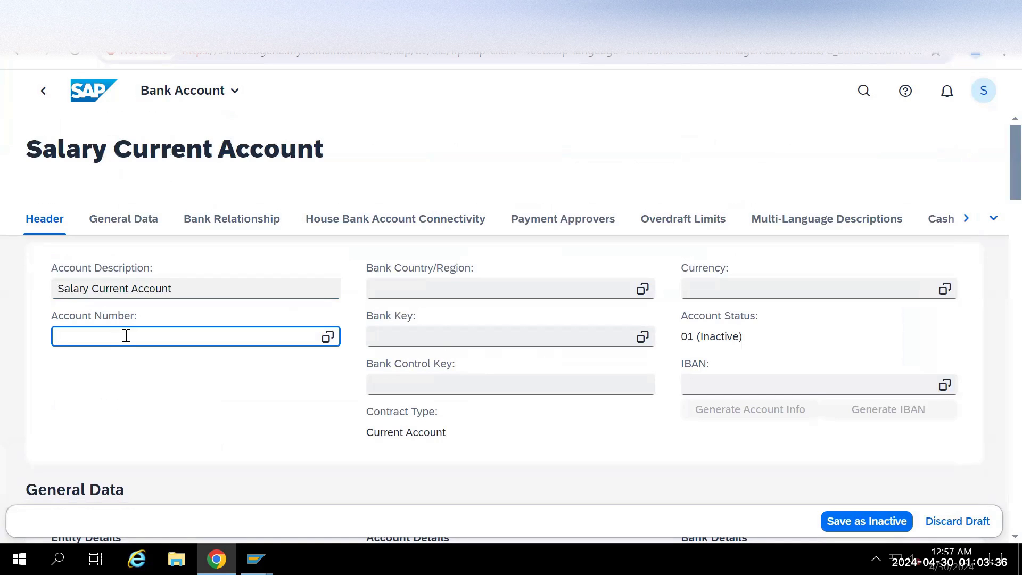
{"action": "type", "text": "0987654321"}
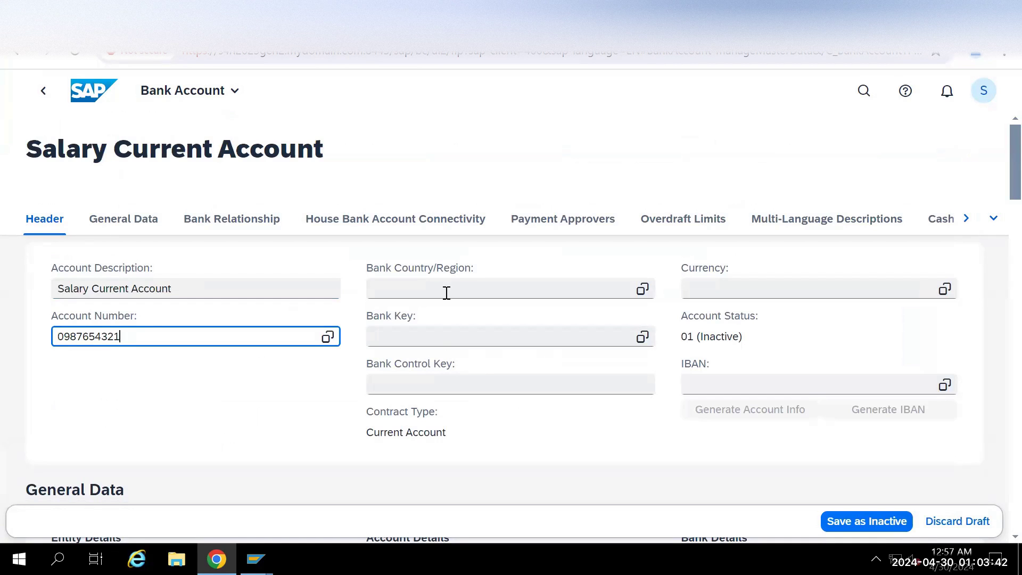
{"action": "left_click", "coordinate": [476, 285]}
{"action": "type", "text": "US"}
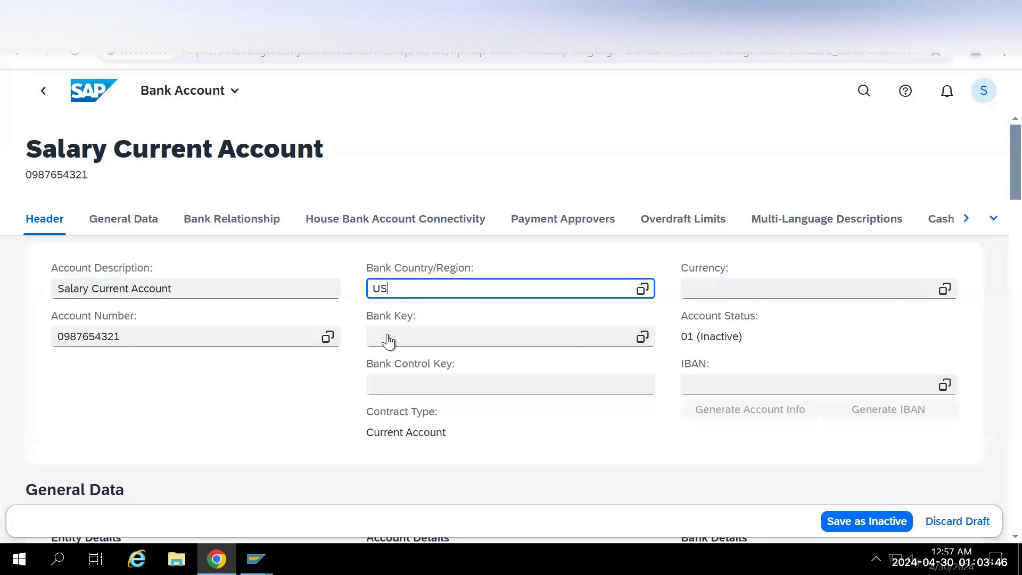
{"action": "left_click", "coordinate": [404, 341]}
{"action": "left_click", "coordinate": [405, 339]}
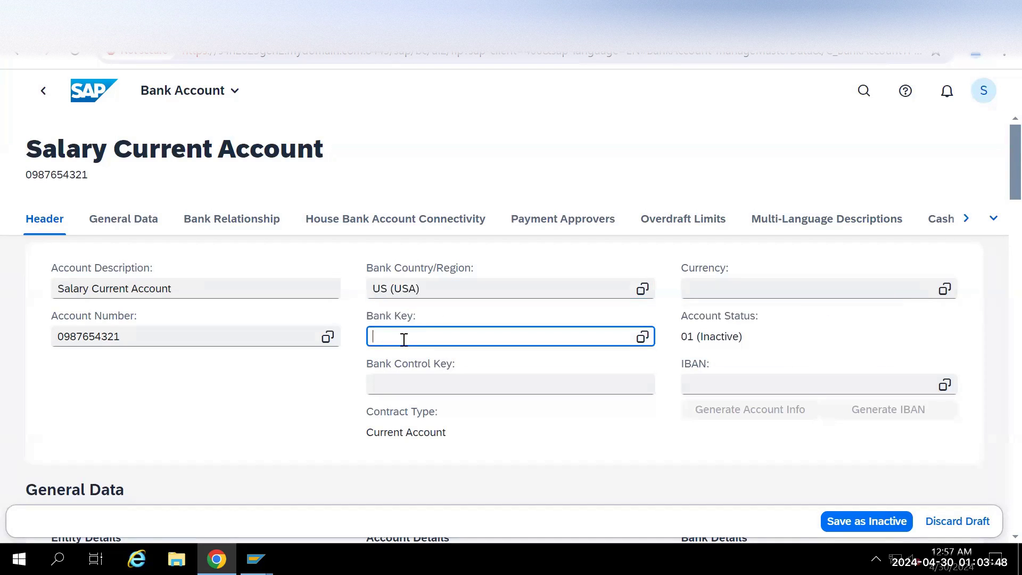
{"action": "type", "text": "34567890"}
{"action": "left_click", "coordinate": [306, 394]}
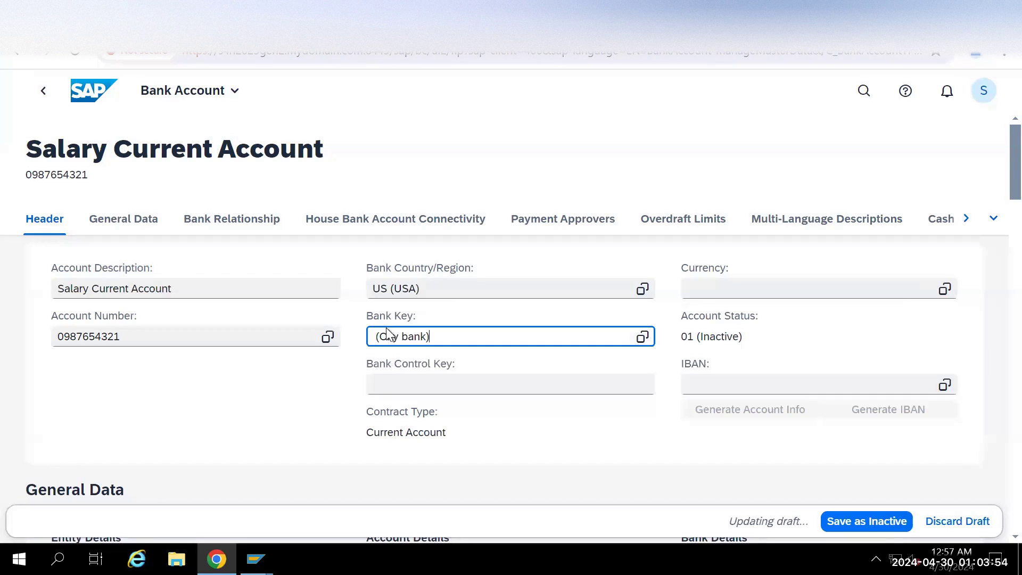
Set currency USD and bank control key 01.
{"action": "left_click", "coordinate": [715, 292]}
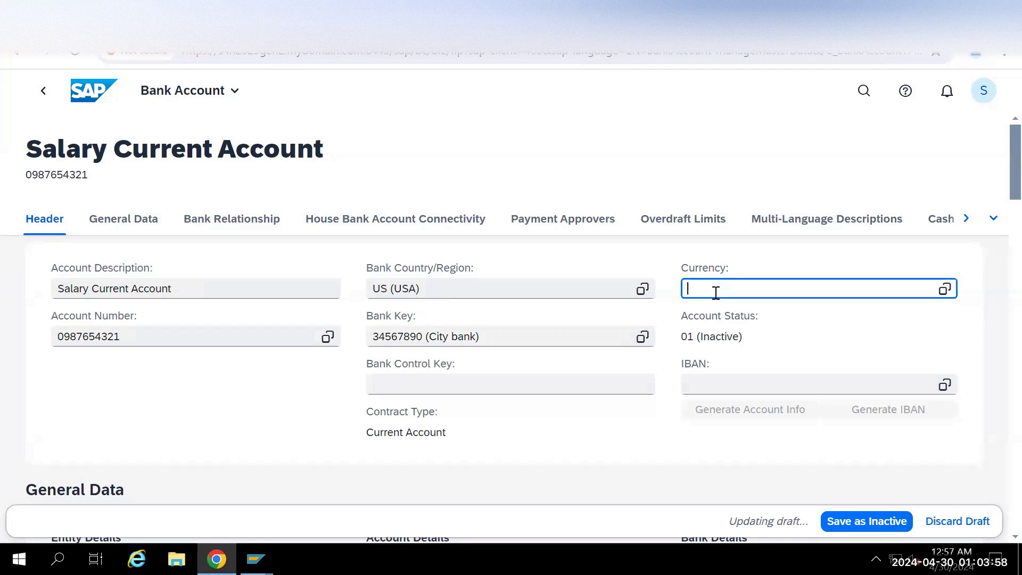
{"action": "type", "text": "USD"}
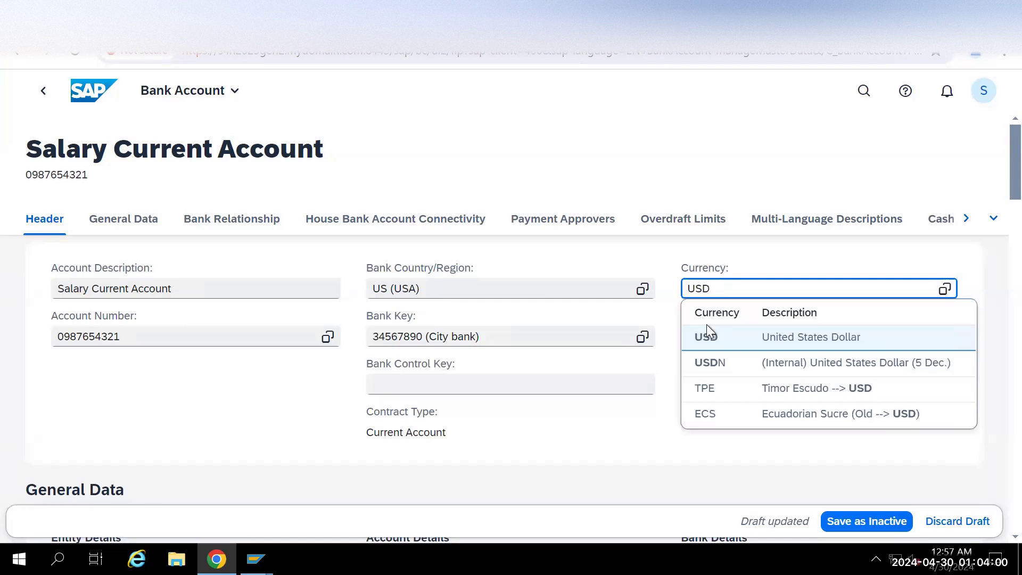
{"action": "left_click", "coordinate": [708, 337]}
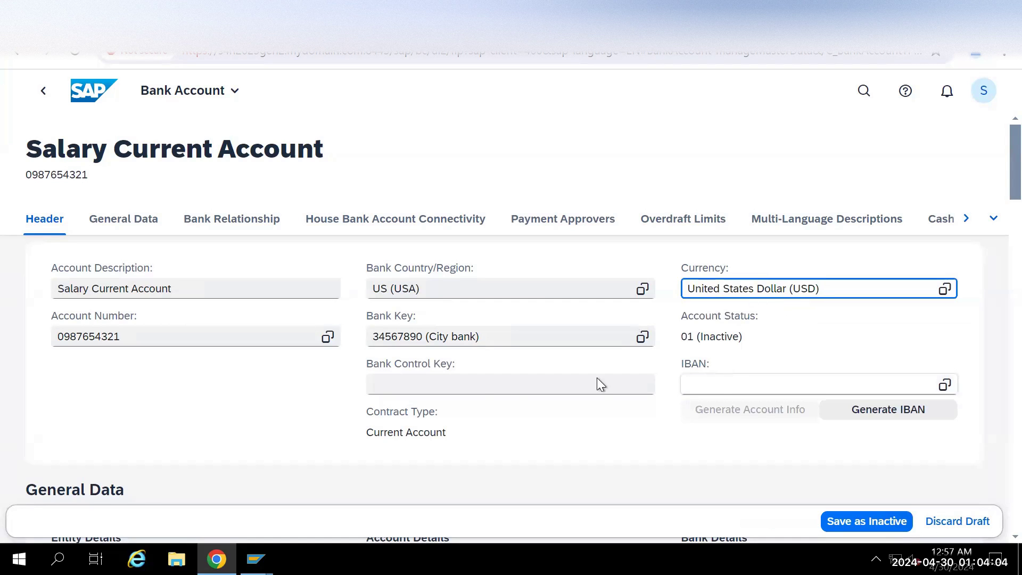
{"action": "left_click", "coordinate": [433, 391]}
{"action": "type", "text": "01"}
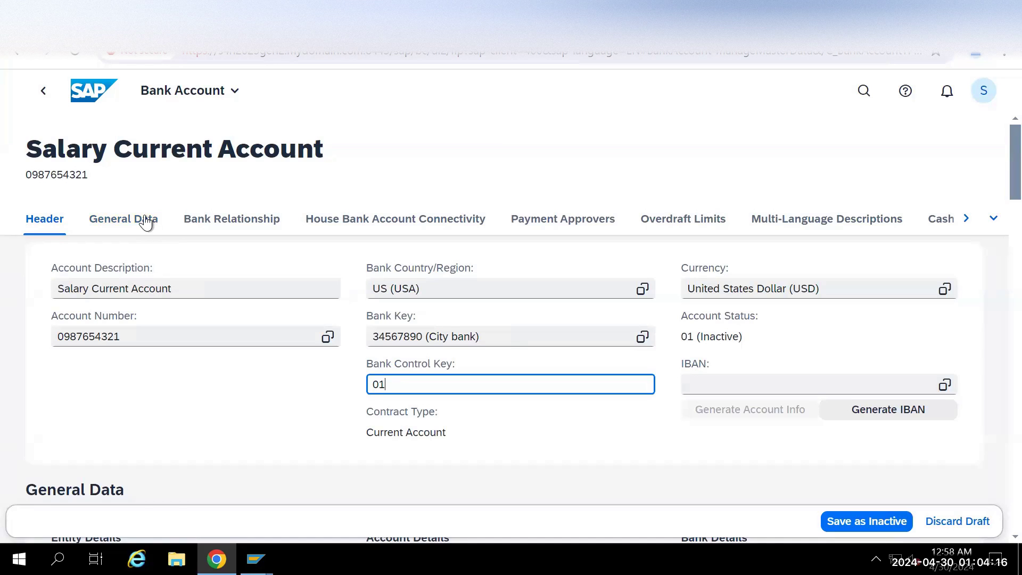
{"action": "scroll", "coordinate": [180, 296], "scroll_direction": "down", "scroll_amount": 4}
{"action": "scroll", "coordinate": [180, 298], "scroll_direction": "down", "scroll_amount": 1}
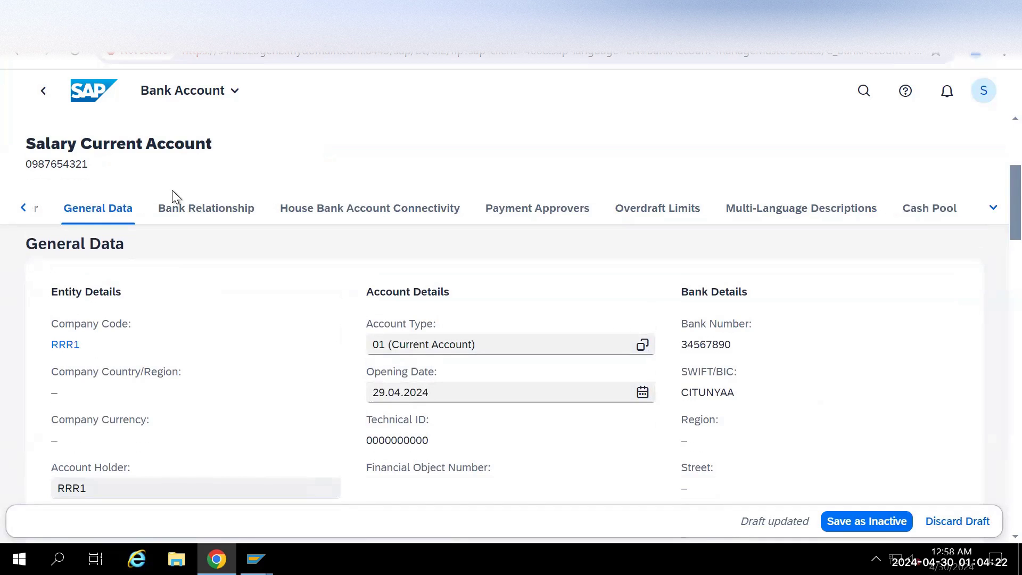
Go to the House Bank Account Connectivity section of the Salary Current Account.
{"action": "left_click", "coordinate": [214, 215]}
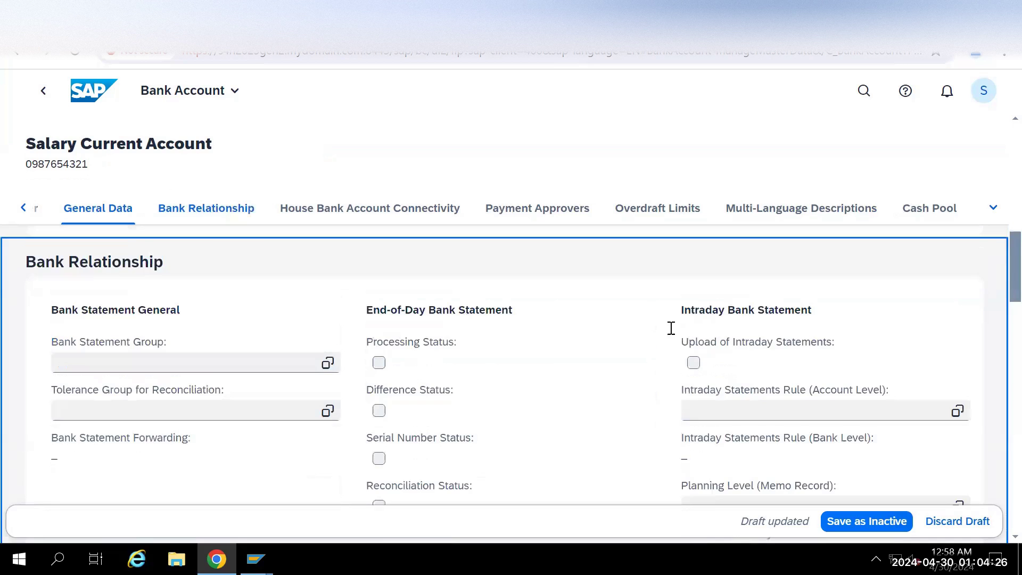
{"action": "scroll", "coordinate": [621, 360], "scroll_direction": "down", "scroll_amount": 5}
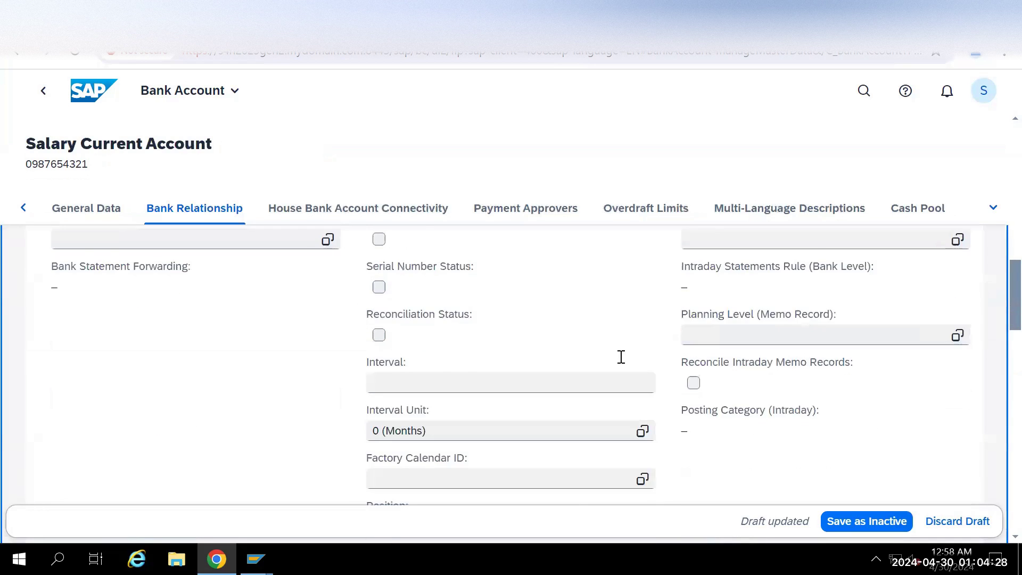
{"action": "scroll", "coordinate": [621, 357], "scroll_direction": "down", "scroll_amount": 3}
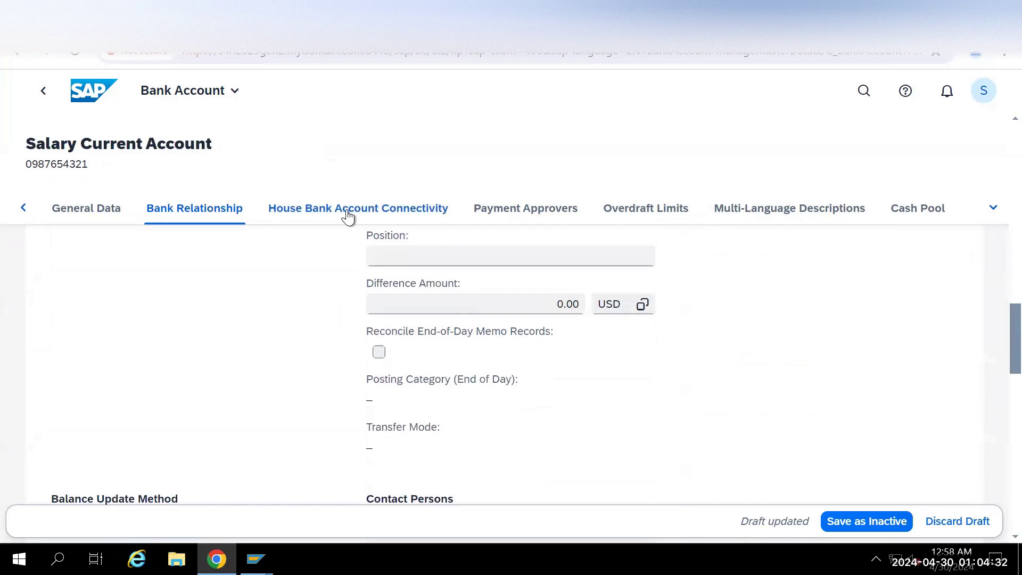
{"action": "left_click", "coordinate": [366, 216]}
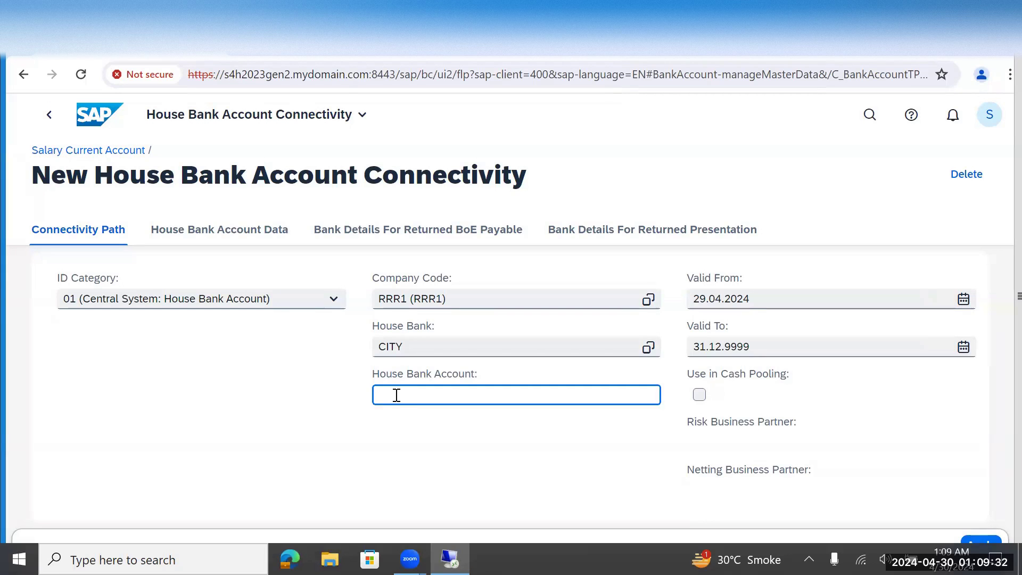
Set house bank account City1 and clear a wrongly pasted G/L account value.
{"action": "type", "text": "City1"}
{"action": "scroll", "coordinate": [481, 425], "scroll_direction": "down", "scroll_amount": 3}
{"action": "scroll", "coordinate": [481, 425], "scroll_direction": "down", "scroll_amount": 1}
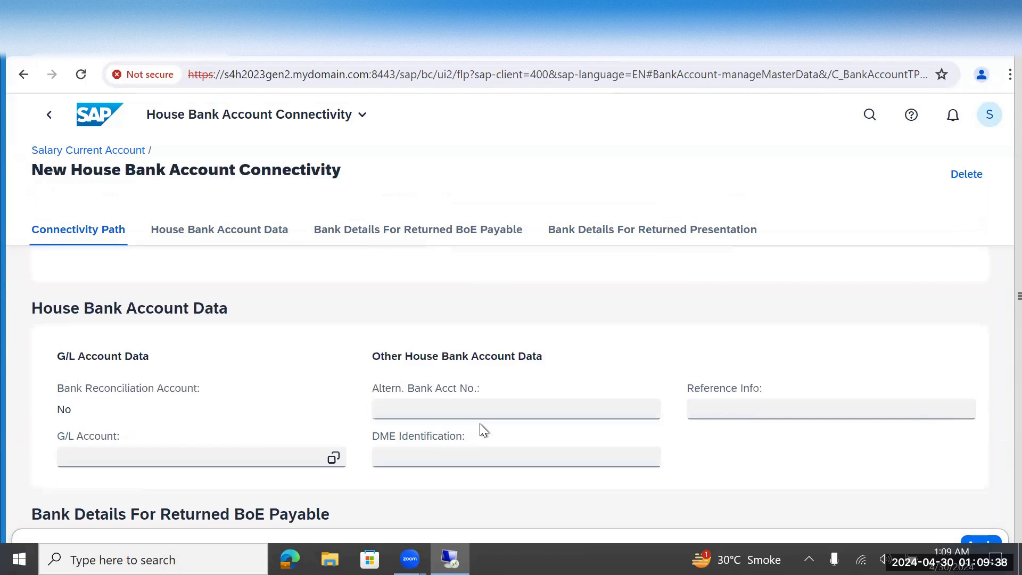
{"action": "scroll", "coordinate": [480, 424], "scroll_direction": "down", "scroll_amount": 2}
{"action": "left_click", "coordinate": [166, 377]}
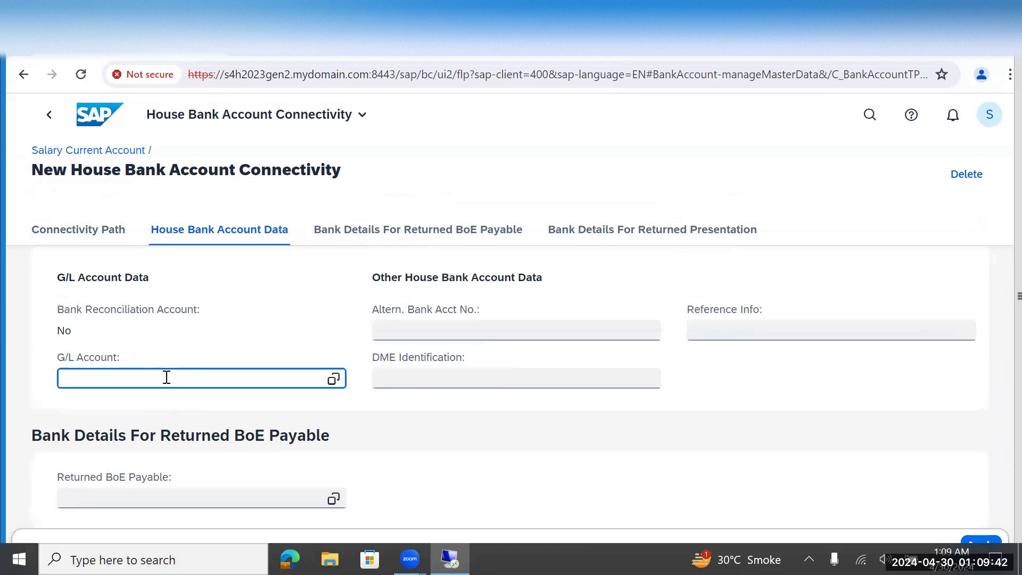
{"action": "type", "text": "S4H23U244"}
{"action": "left_click_drag", "start_coordinate": [167, 377], "coordinate": [48, 386]}
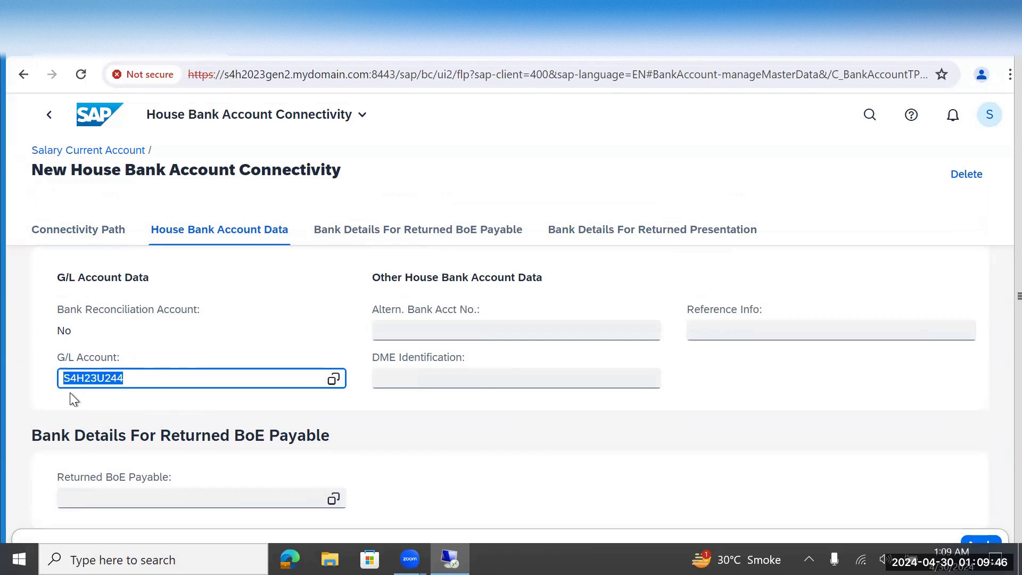
{"action": "key", "text": "BackSpace"}
Search the G/L account value help without company code filter, cancel, and minimise the browser.
{"action": "left_click", "coordinate": [331, 381]}
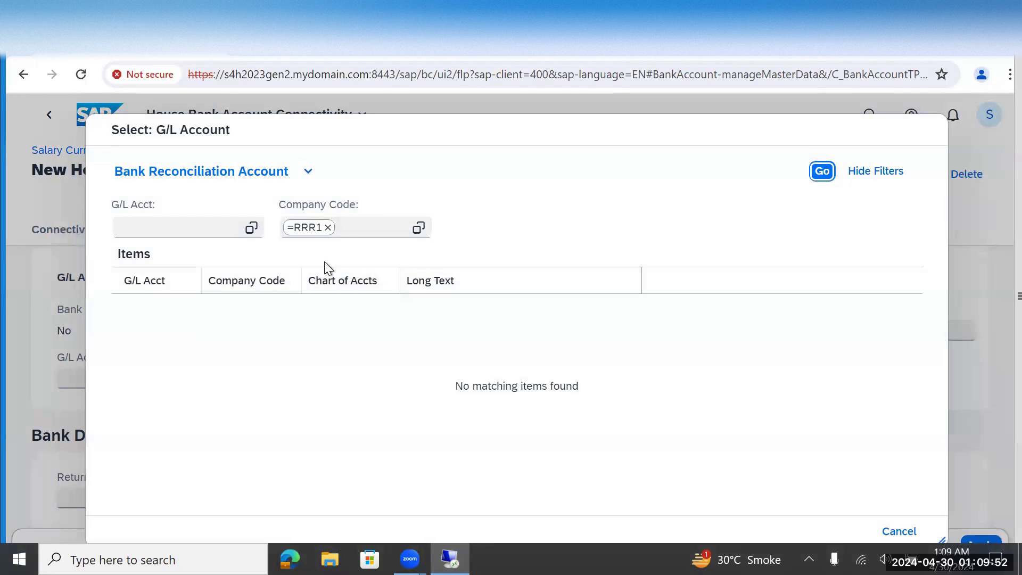
{"action": "left_click", "coordinate": [822, 173]}
{"action": "left_click", "coordinate": [328, 227]}
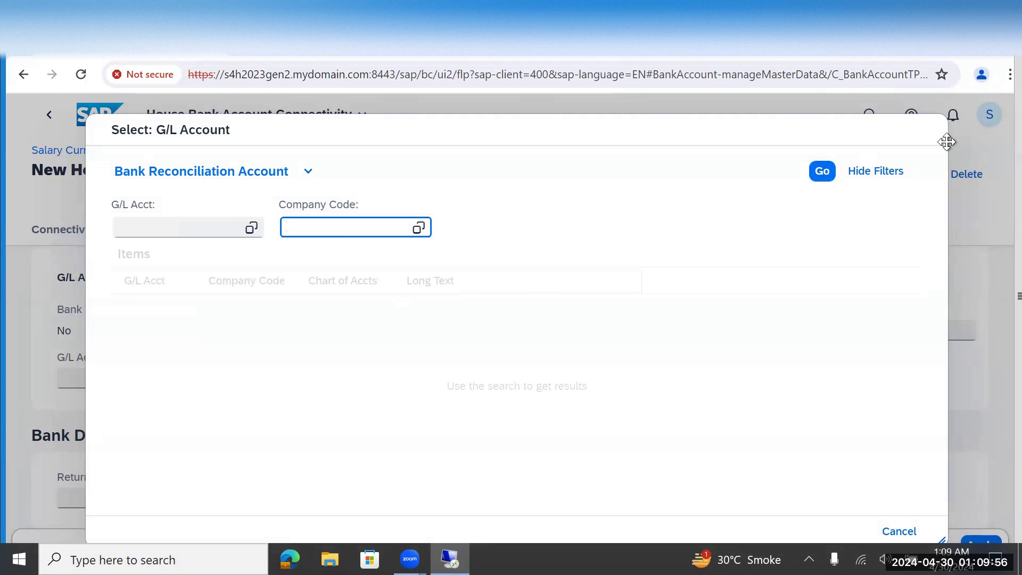
{"action": "left_click", "coordinate": [888, 533]}
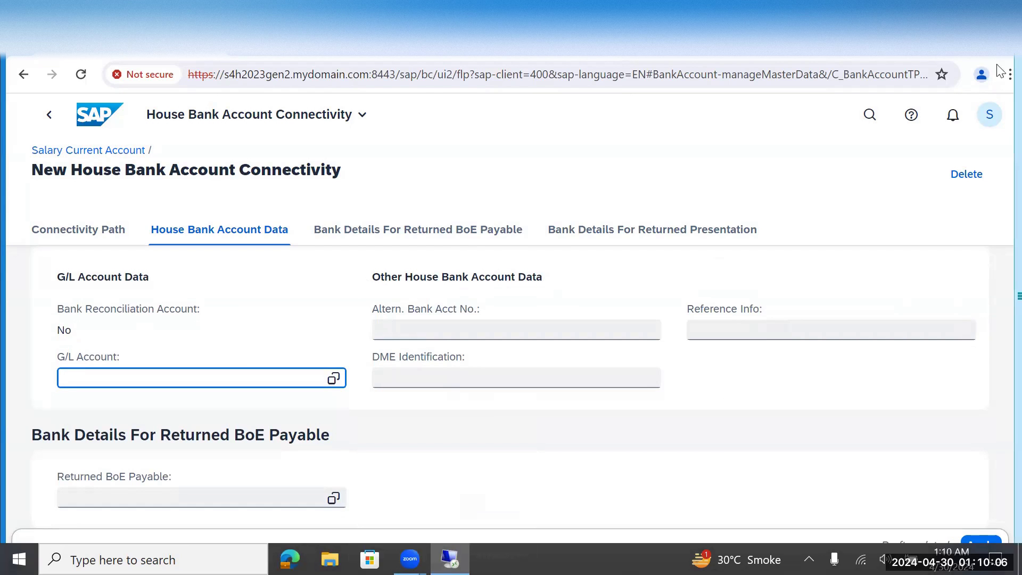
{"action": "left_click", "coordinate": [450, 559]}
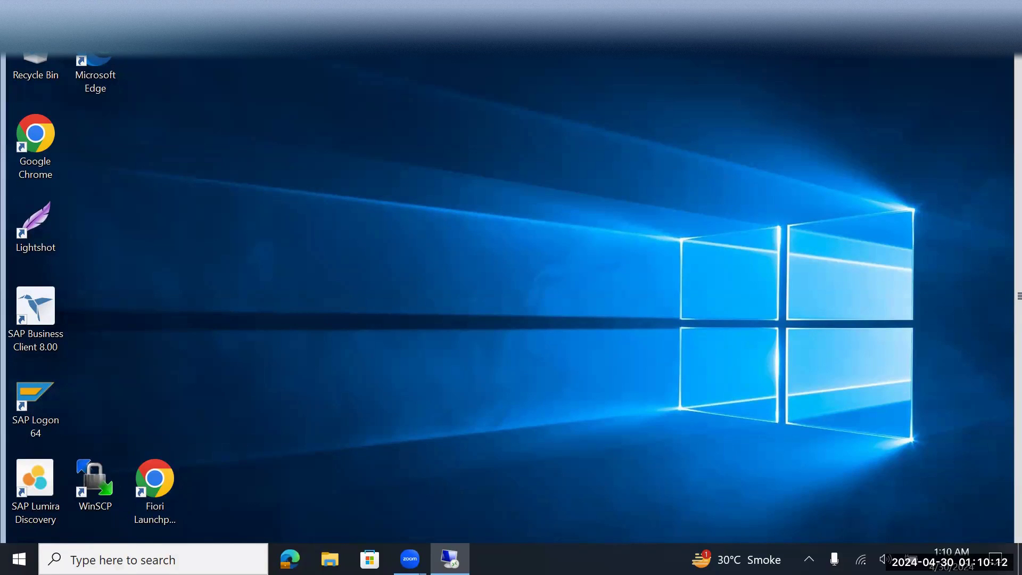
In SAP GUI's central G/L editor, open City Main AC under Asset A/C.
{"action": "key", "text": "alt+Tab"}
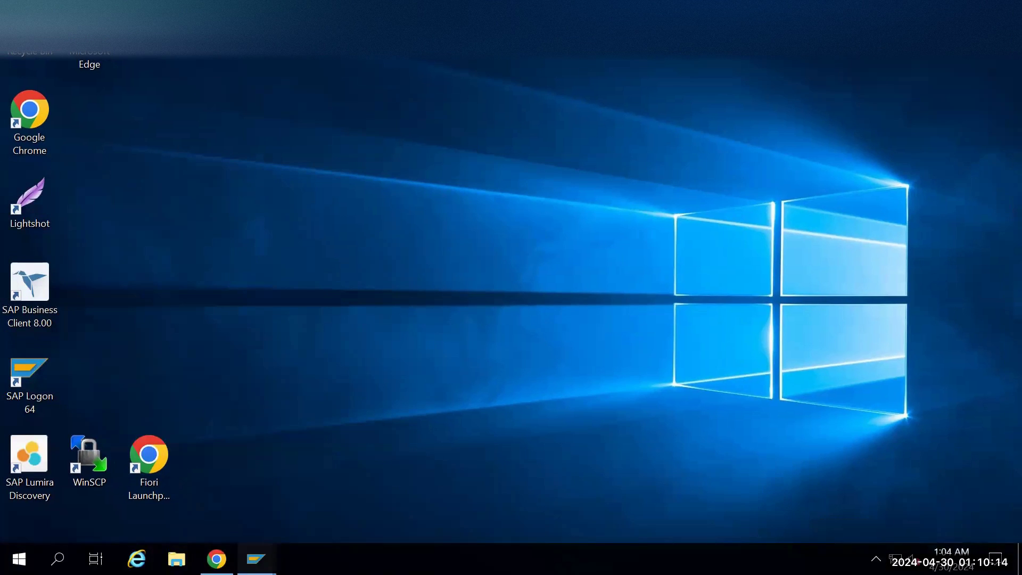
{"action": "mouse_move", "coordinate": [256, 559]}
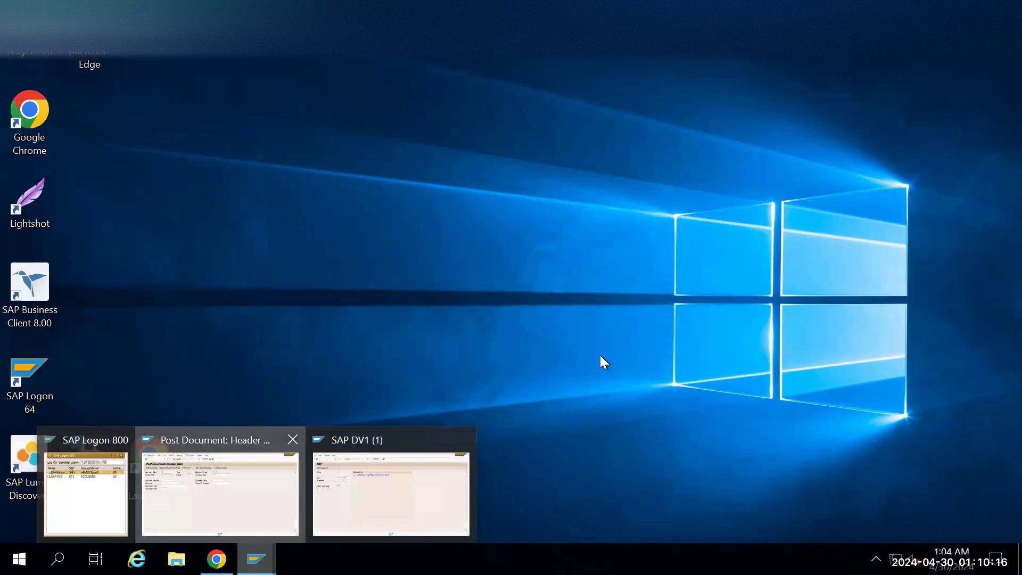
{"action": "left_click", "coordinate": [220, 494]}
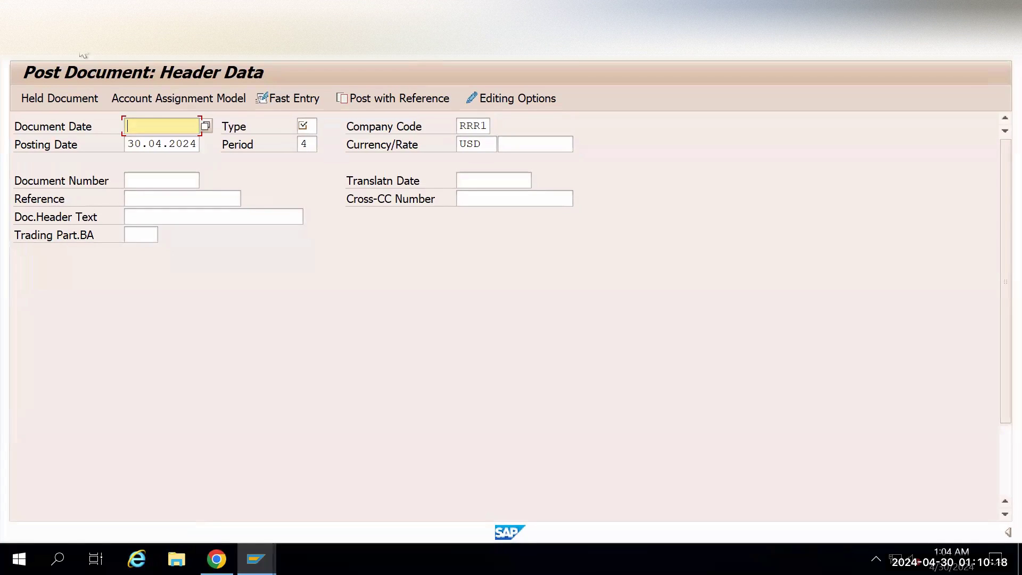
{"action": "key", "text": "Return"}
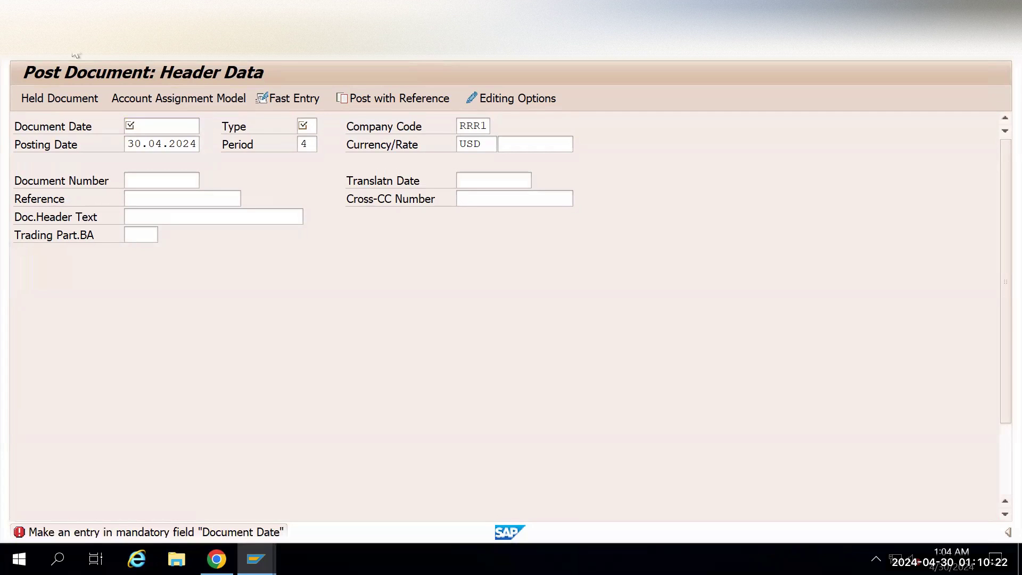
{"action": "key", "text": "alt+Tab"}
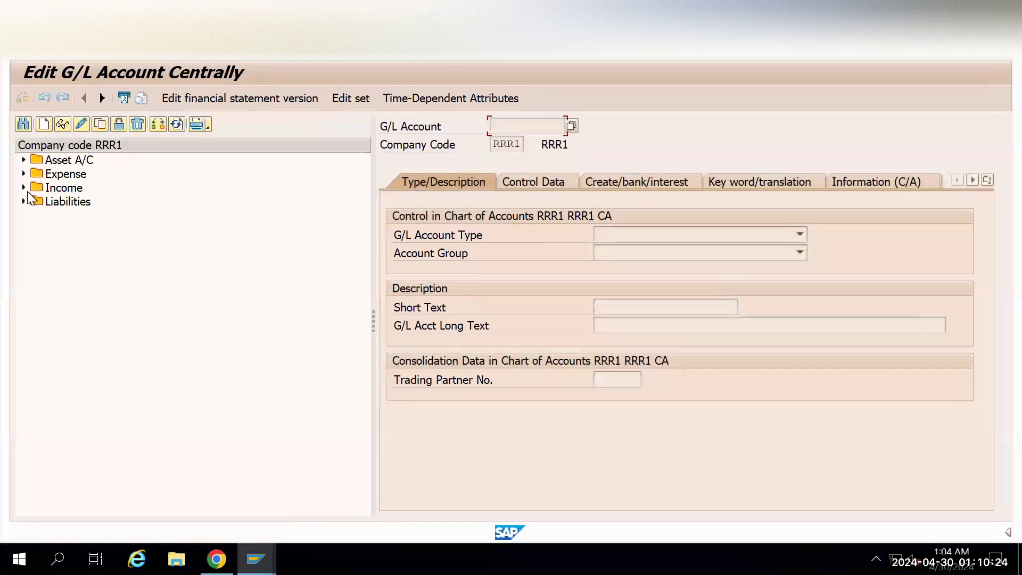
{"action": "left_click", "coordinate": [22, 159]}
{"action": "left_click", "coordinate": [110, 215]}
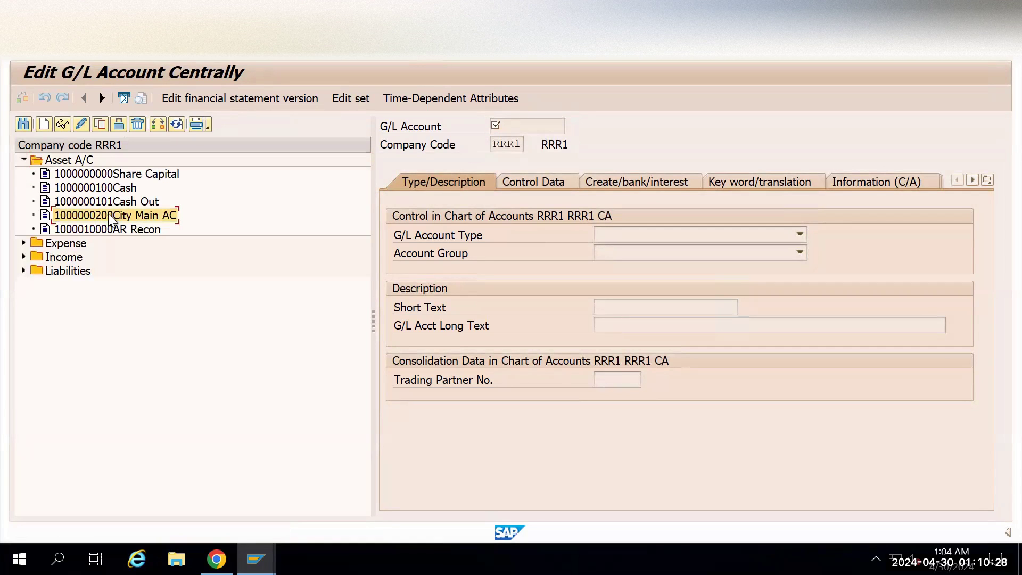
{"action": "double_click", "coordinate": [110, 211]}
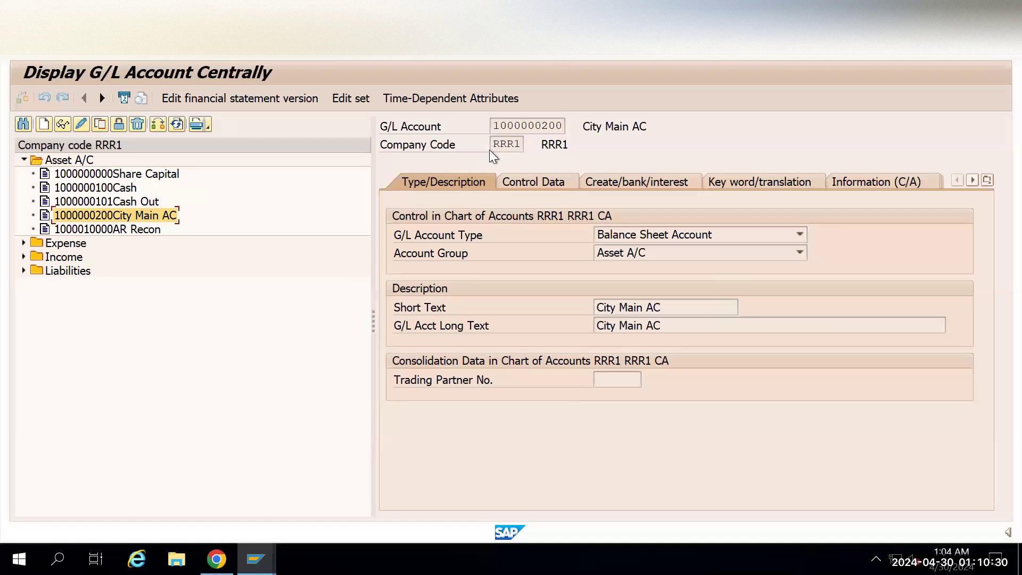
{"action": "double_click", "coordinate": [562, 127]}
{"action": "key", "text": "ctrl+c"}
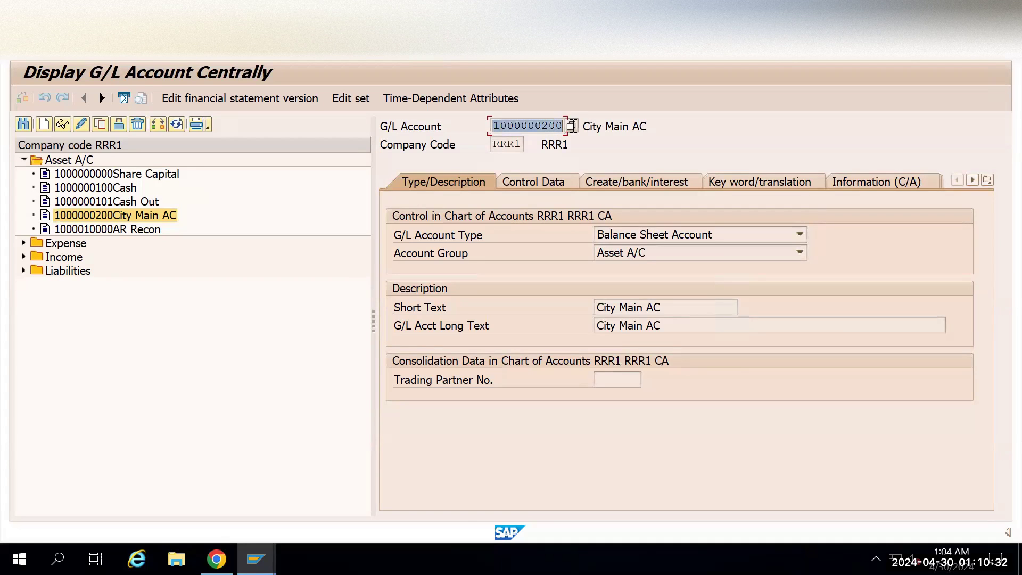
{"action": "left_click", "coordinate": [563, 126]}
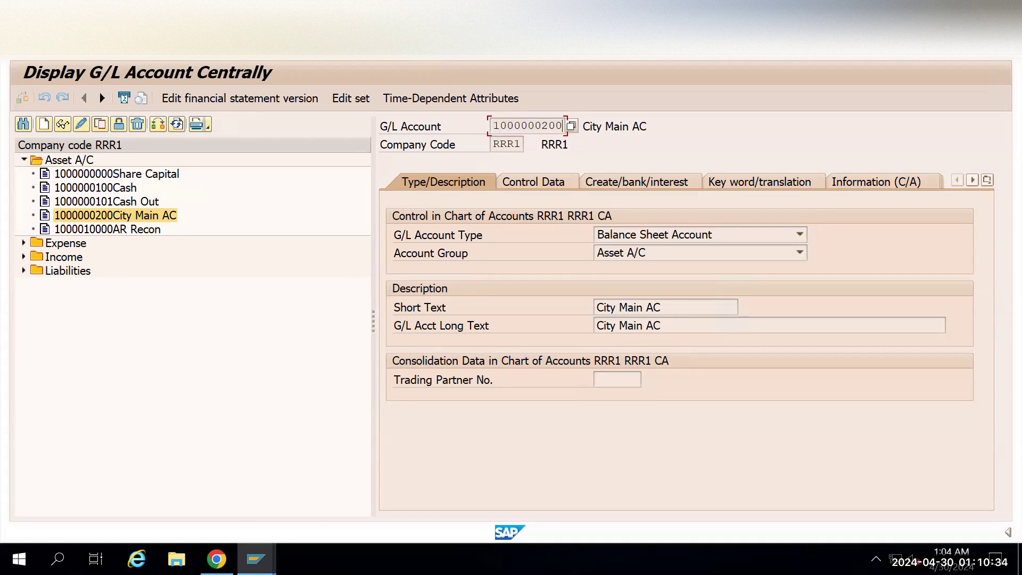
{"action": "left_click", "coordinate": [257, 559]}
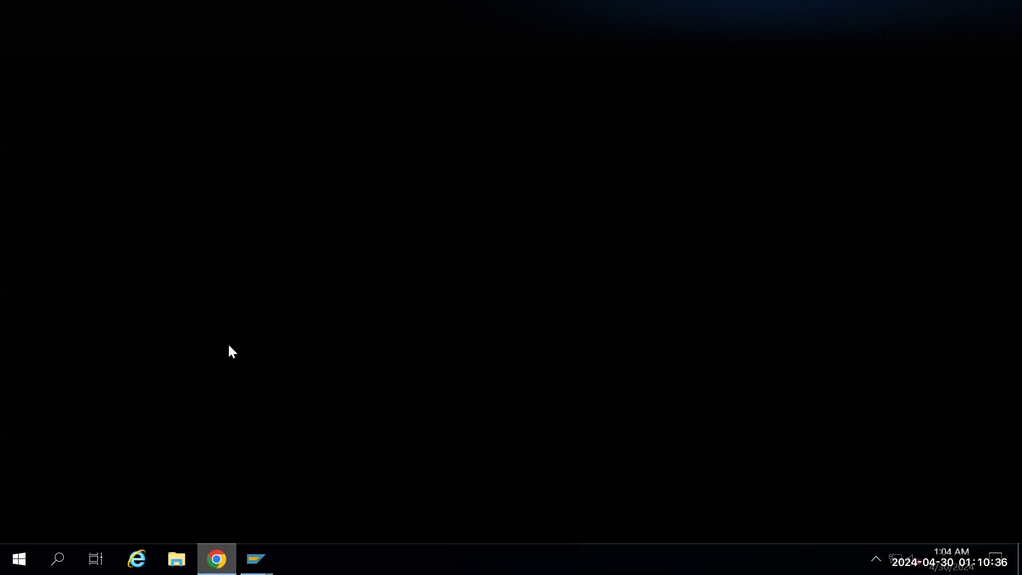
{"action": "key", "text": "alt+Tab"}
{"action": "key", "text": "ctrl+v"}
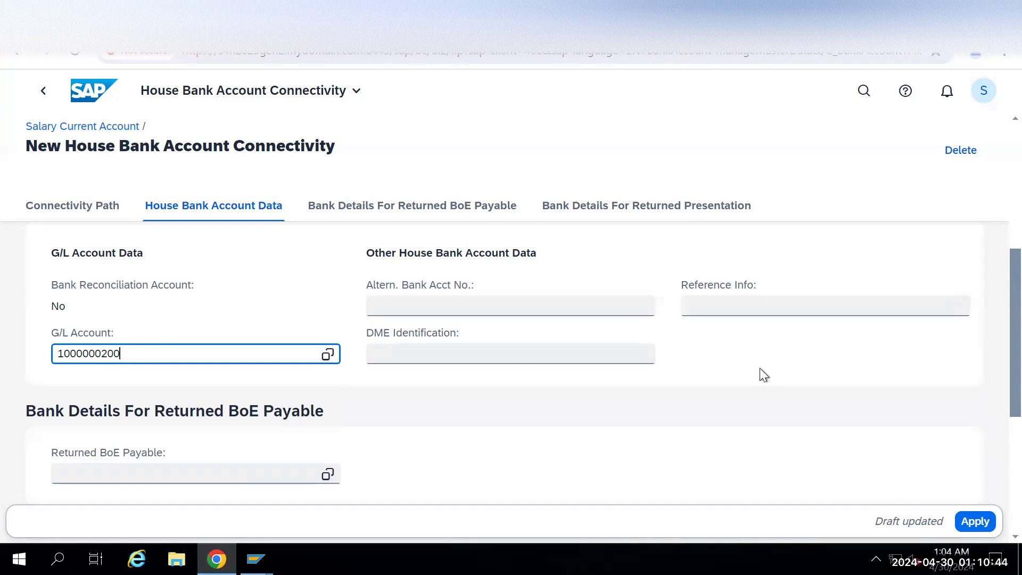
Enable Use in Cash Pooling and apply the CITY/CITY1 connectivity to the draft.
{"action": "scroll", "coordinate": [759, 369], "scroll_direction": "up", "scroll_amount": 3}
{"action": "scroll", "coordinate": [997, 303], "scroll_direction": "up", "scroll_amount": 2}
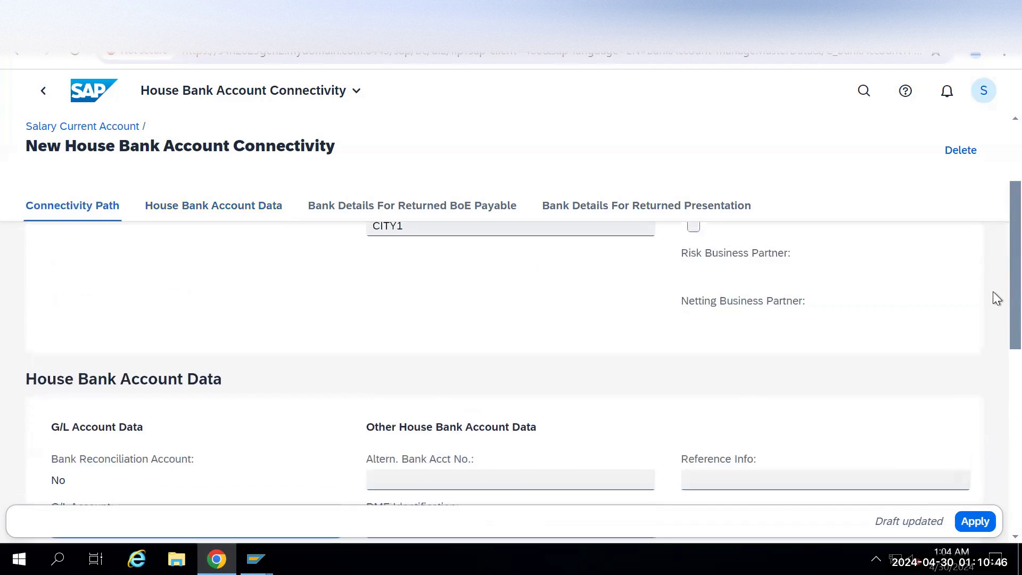
{"action": "left_click", "coordinate": [693, 320]}
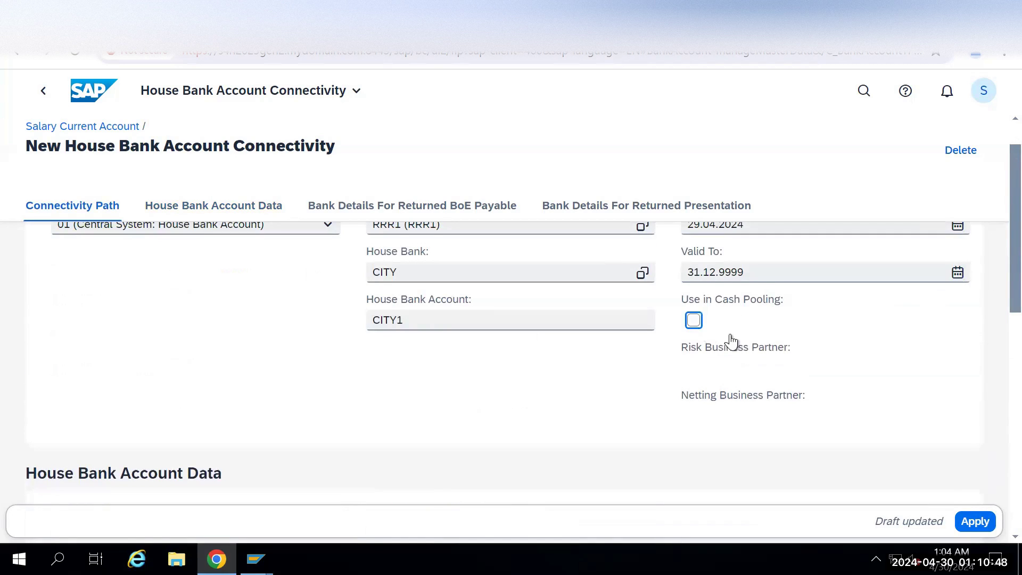
{"action": "left_click", "coordinate": [967, 525]}
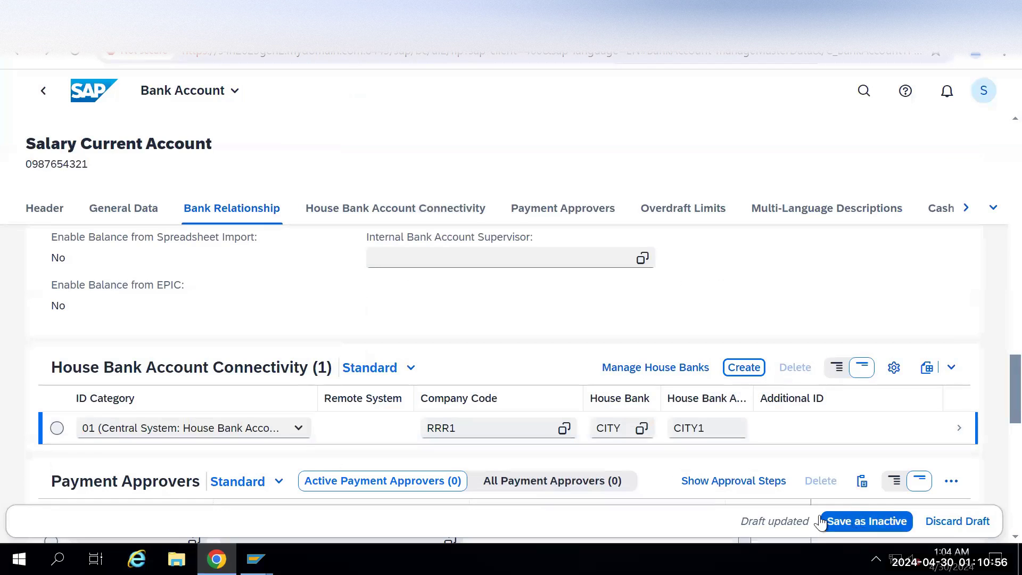
Save the Salary Current Account as inactive and dismiss the warning that bank 34567890 isn't in the hierarchy.
{"action": "left_click", "coordinate": [868, 522]}
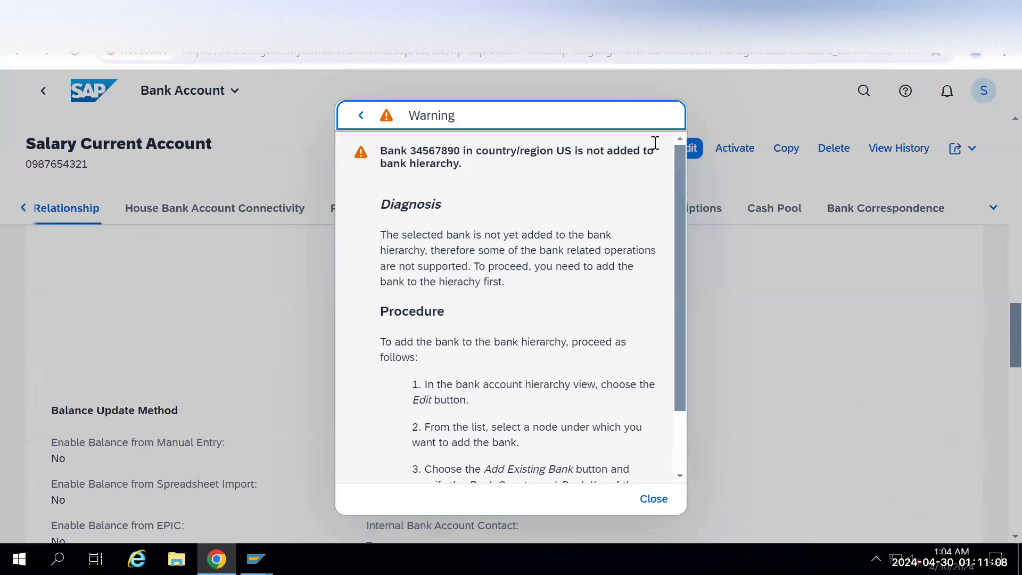
{"action": "left_click", "coordinate": [654, 499]}
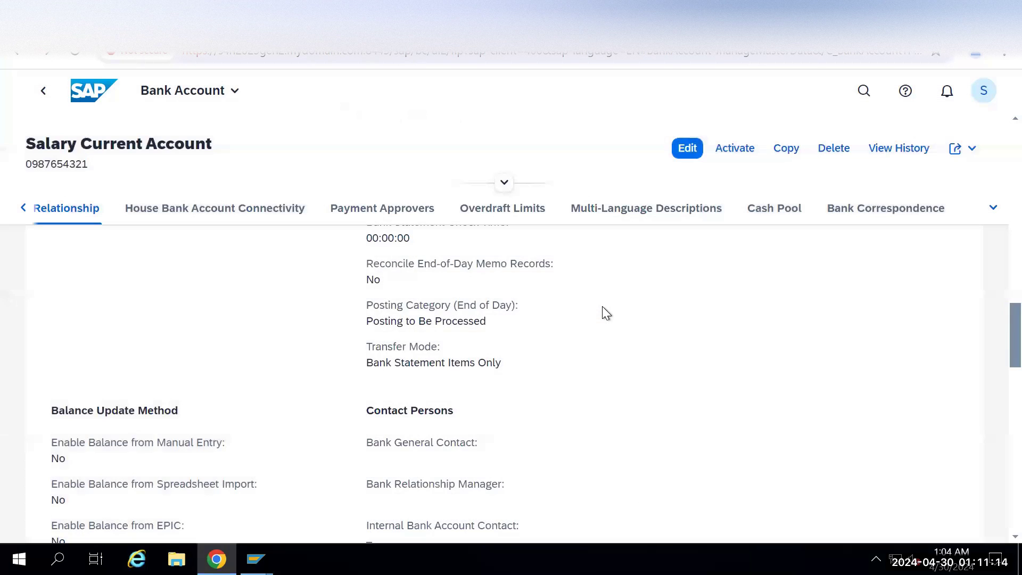
Review General Data, including opening date 29.04.2024, and activate the Salary Current Account.
{"action": "scroll", "coordinate": [509, 312], "scroll_direction": "up", "scroll_amount": 3}
{"action": "scroll", "coordinate": [509, 314], "scroll_direction": "down", "scroll_amount": 6}
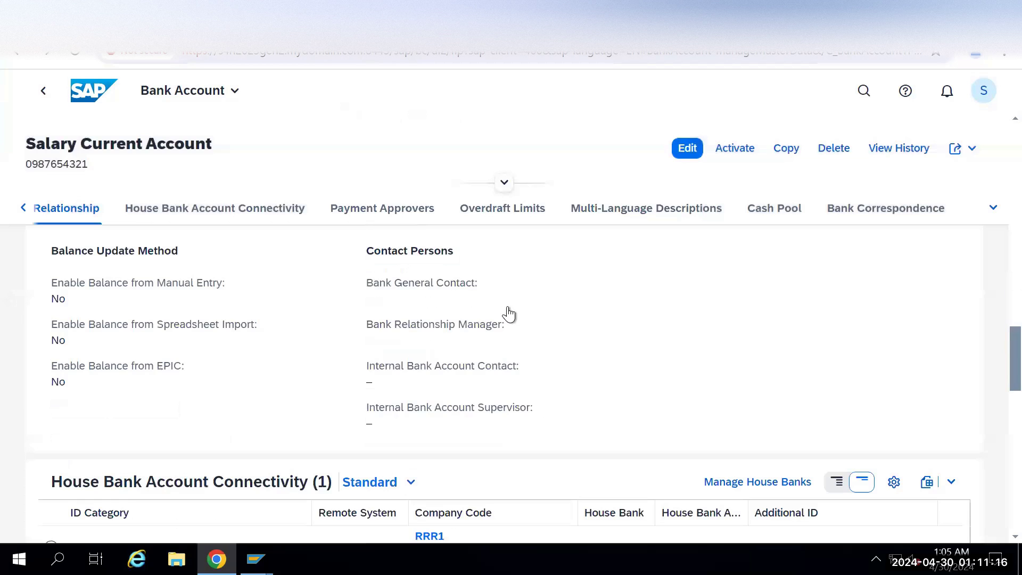
{"action": "scroll", "coordinate": [508, 314], "scroll_direction": "down", "scroll_amount": 5}
{"action": "scroll", "coordinate": [508, 314], "scroll_direction": "up", "scroll_amount": 15}
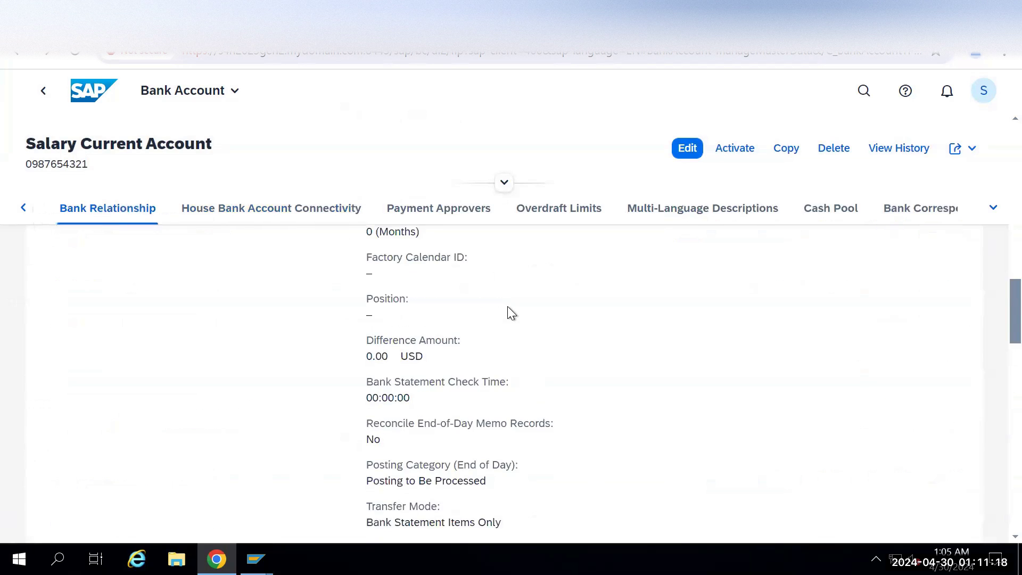
{"action": "scroll", "coordinate": [509, 314], "scroll_direction": "up", "scroll_amount": 5}
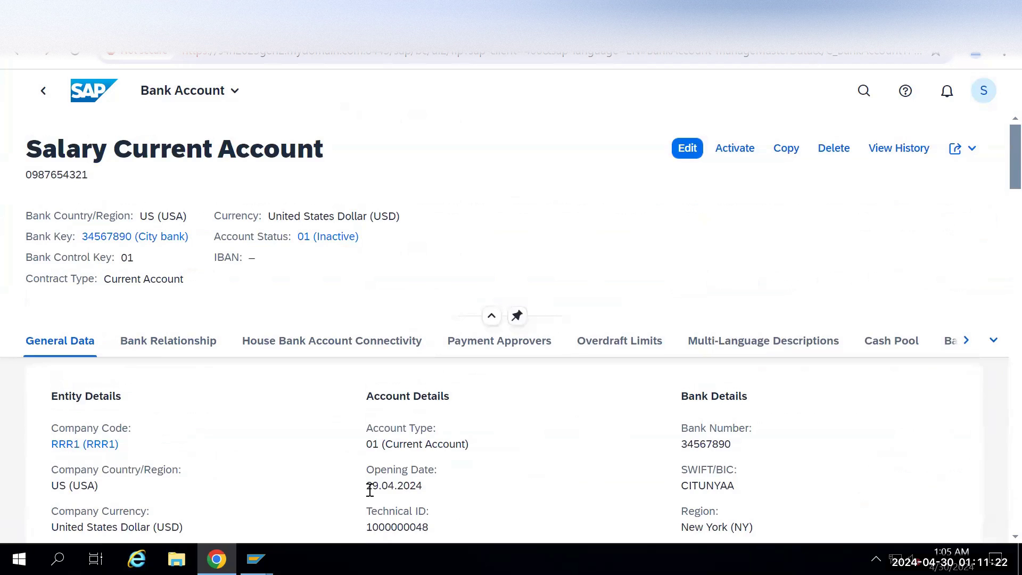
{"action": "double_click", "coordinate": [422, 486]}
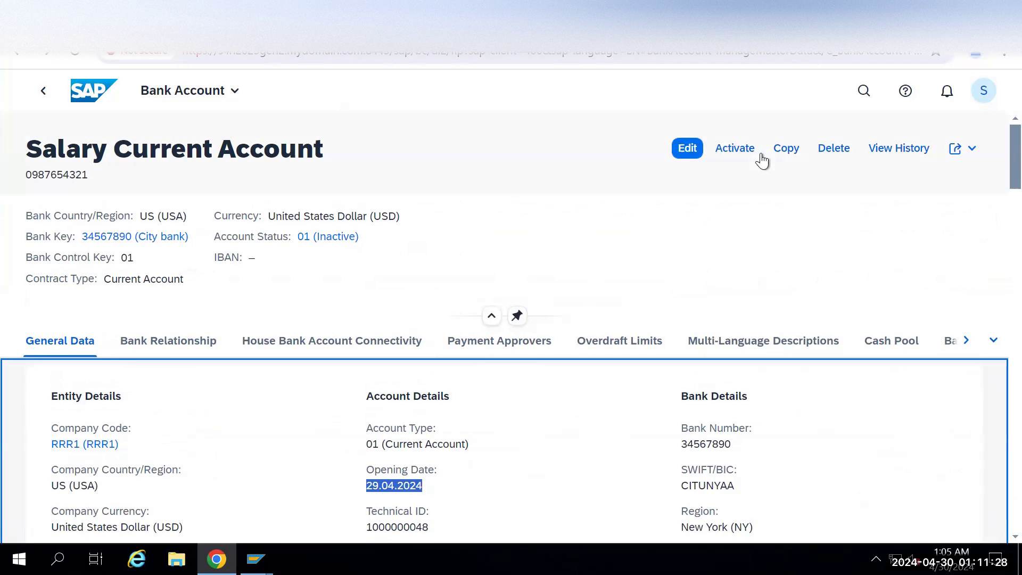
{"action": "left_click", "coordinate": [730, 158]}
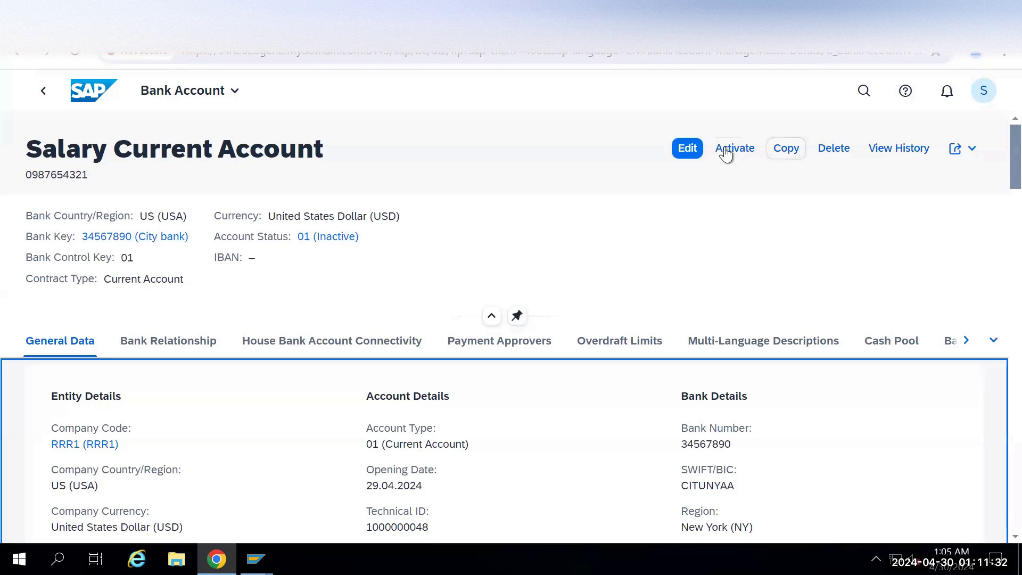
{"action": "left_click", "coordinate": [726, 153]}
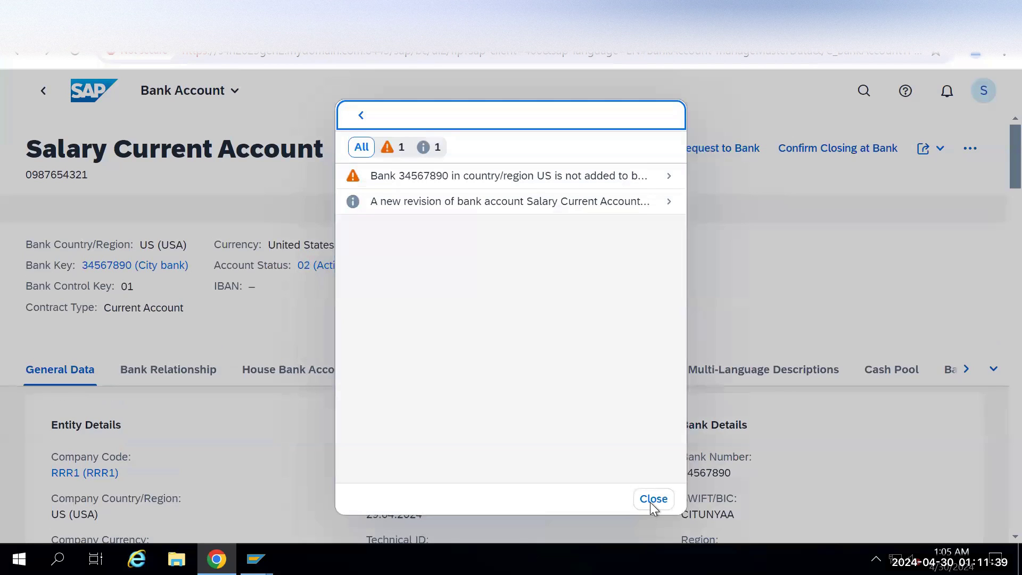
Close the activation messages, confirm status 02 (Active), and review the CITY / CITY1 house bank connectivity.
{"action": "left_click", "coordinate": [653, 501]}
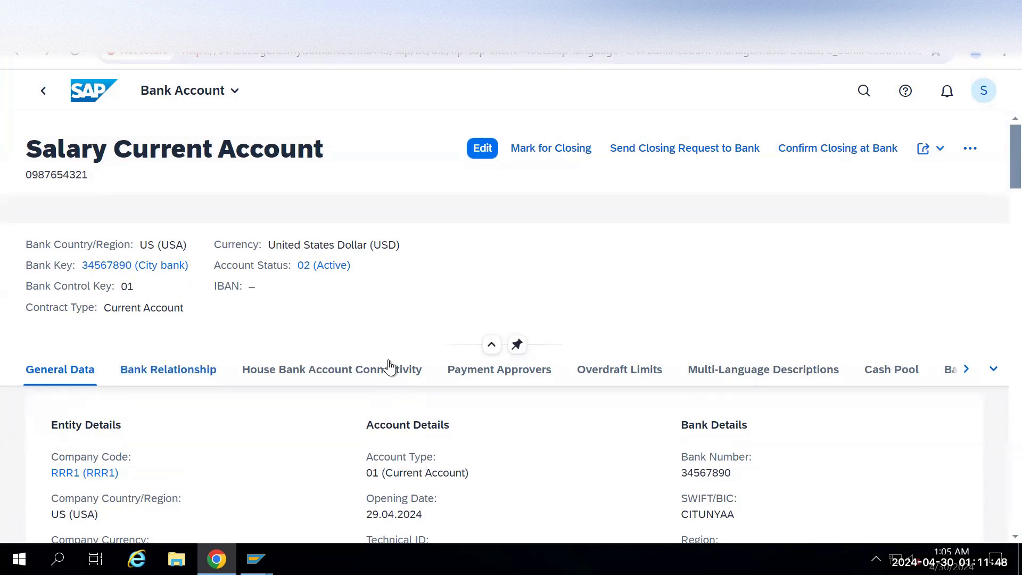
{"action": "scroll", "coordinate": [388, 366], "scroll_direction": "down", "scroll_amount": 4}
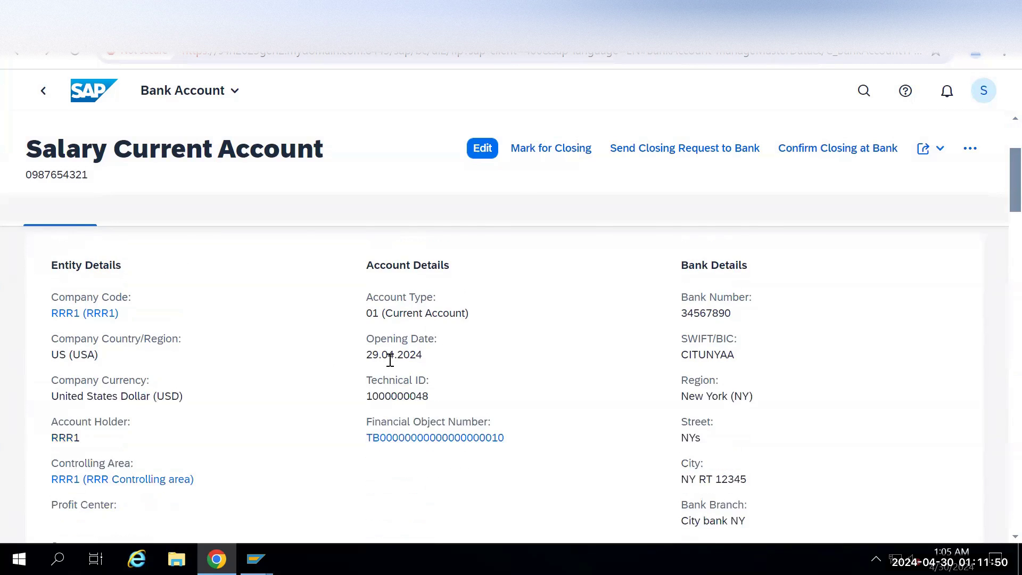
{"action": "scroll", "coordinate": [391, 361], "scroll_direction": "up", "scroll_amount": 4}
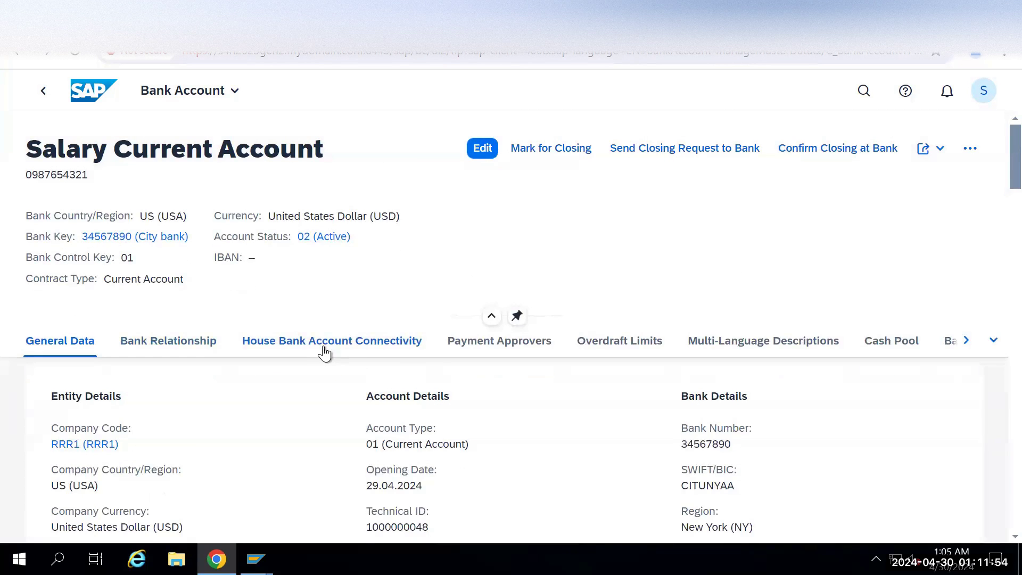
{"action": "left_click", "coordinate": [330, 346]}
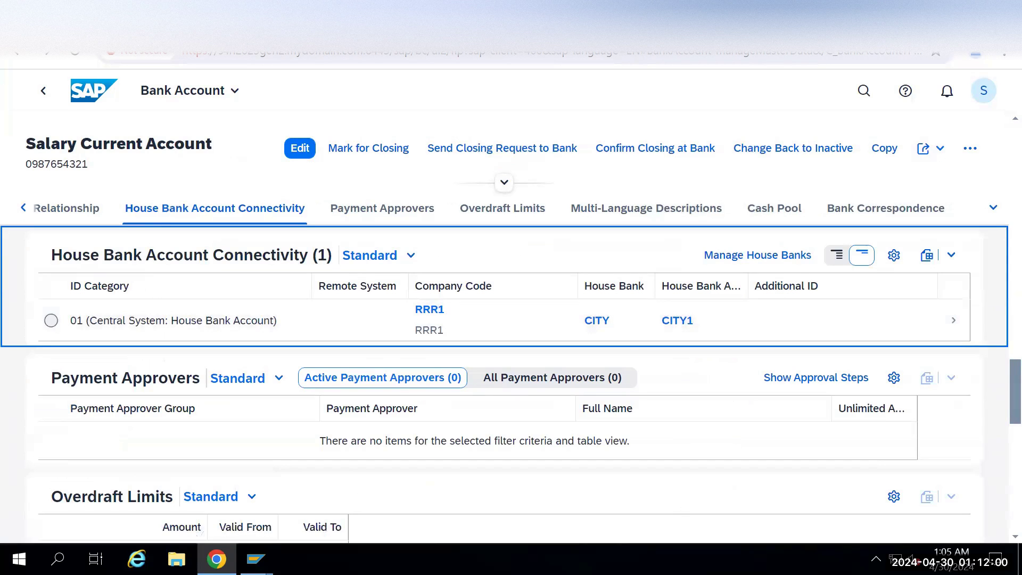
{"action": "left_click", "coordinate": [255, 559]}
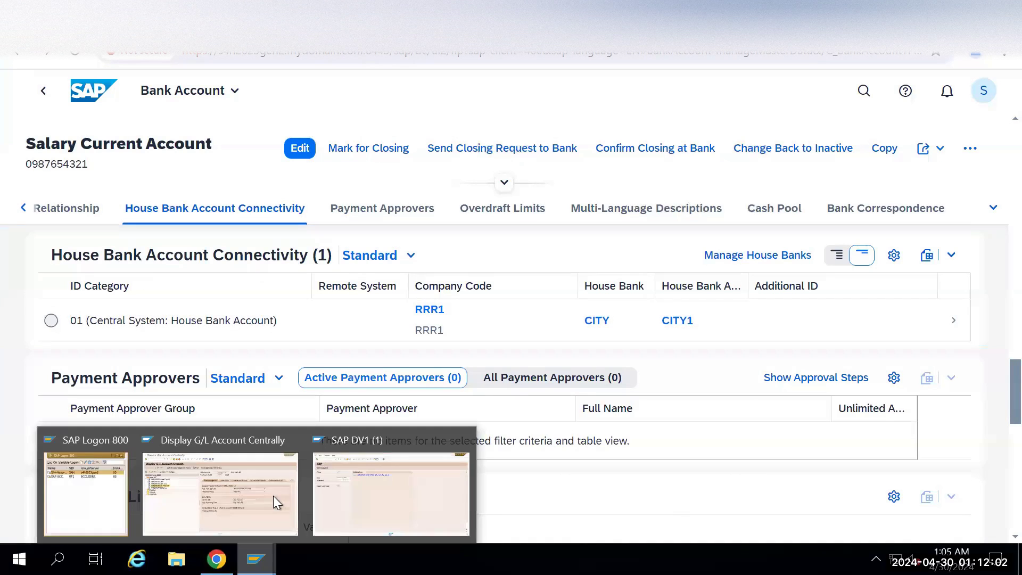
{"action": "left_click", "coordinate": [220, 492]}
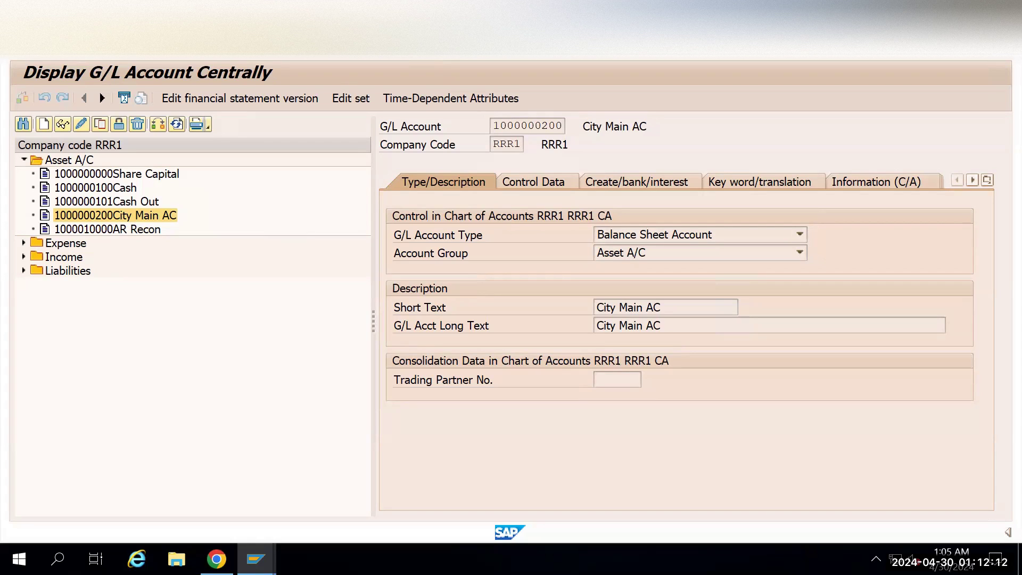
{"action": "key", "text": "F3"}
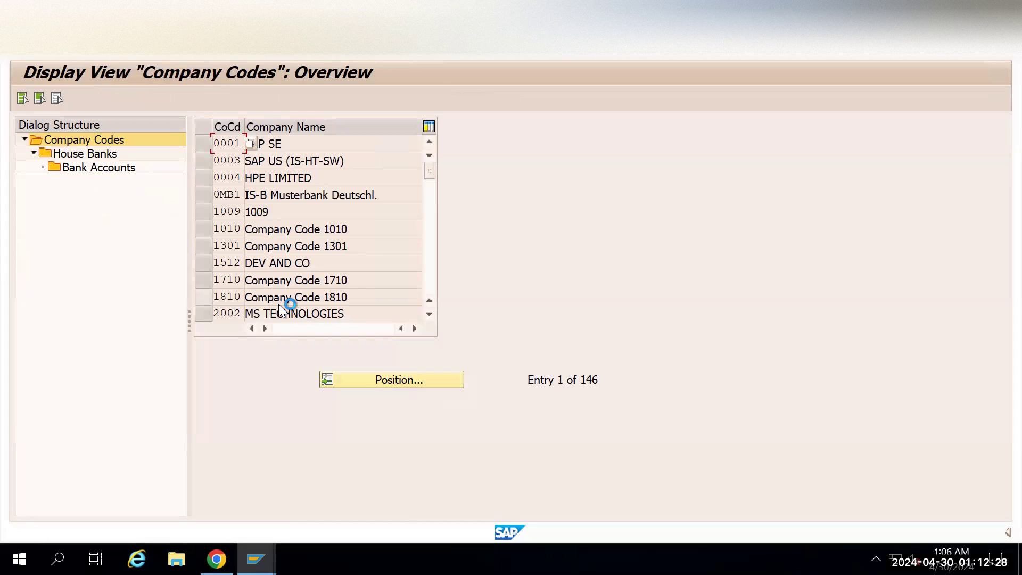
Position the company codes list on RRR1 and open the bank accounts under its house banks.
{"action": "scroll", "coordinate": [279, 305], "scroll_direction": "down", "scroll_amount": 2}
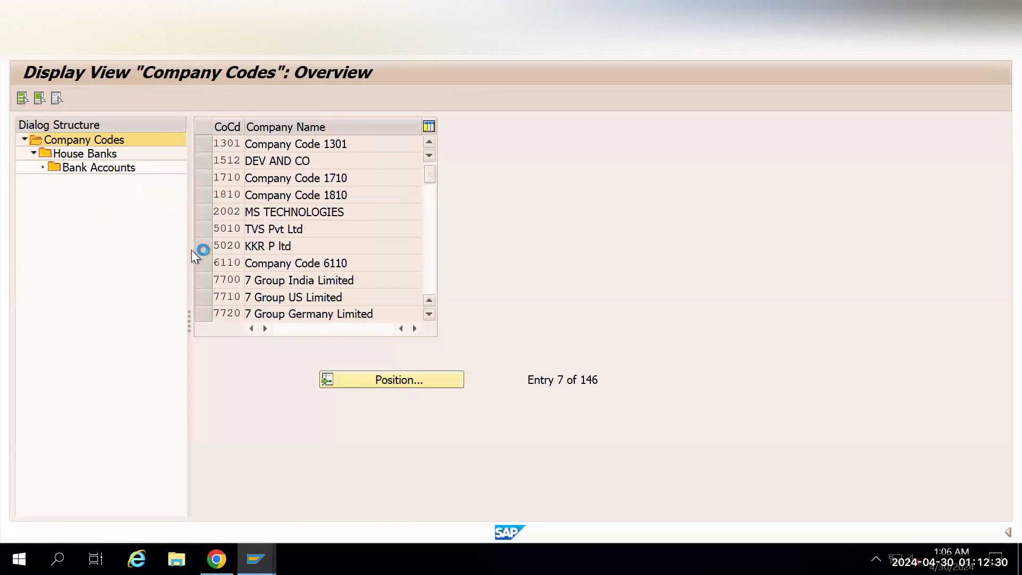
{"action": "type", "text": "RRR1"}
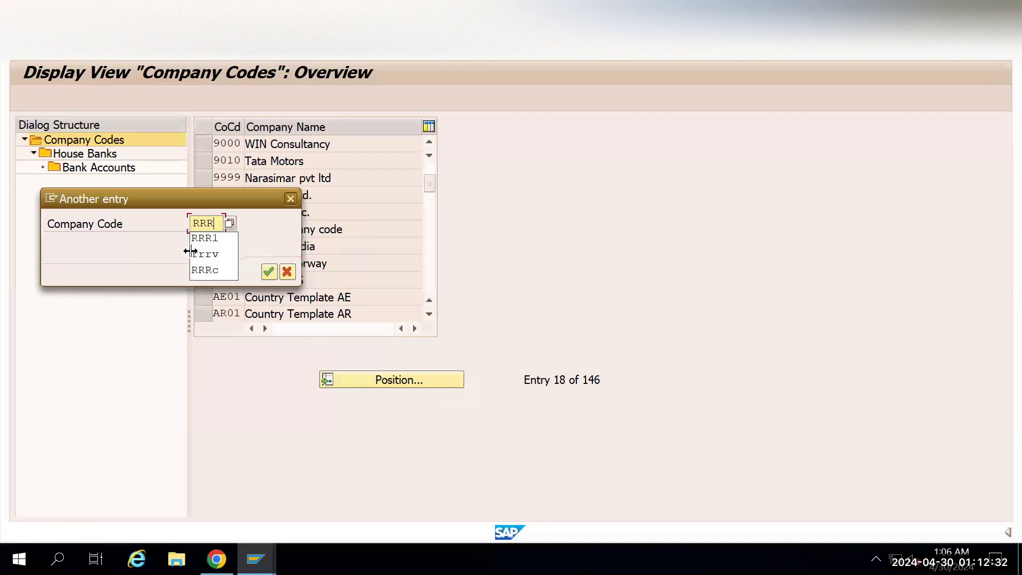
{"action": "key", "text": "Return"}
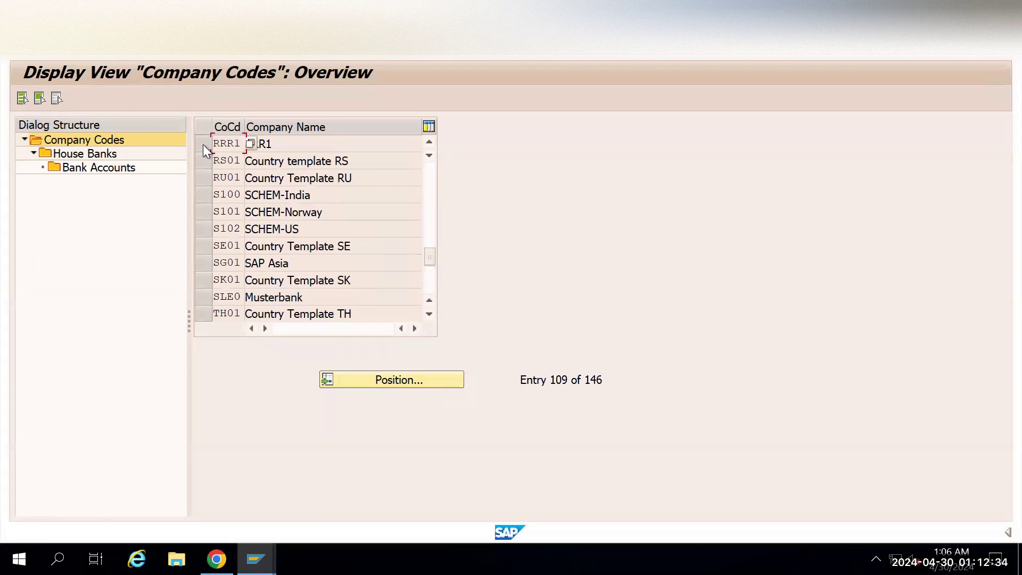
{"action": "left_click", "coordinate": [203, 145]}
{"action": "left_click", "coordinate": [111, 156]}
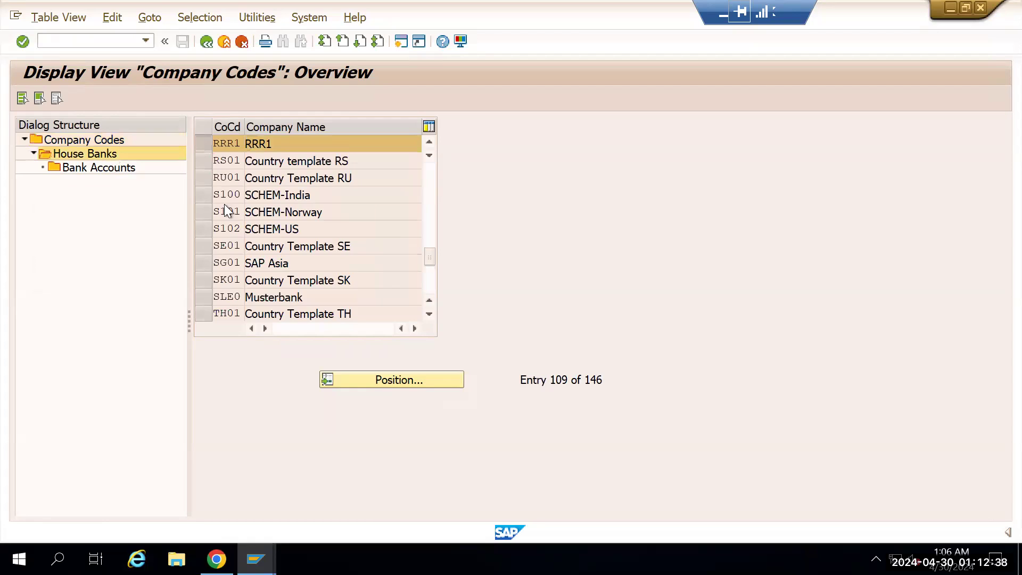
{"action": "left_click", "coordinate": [84, 171]}
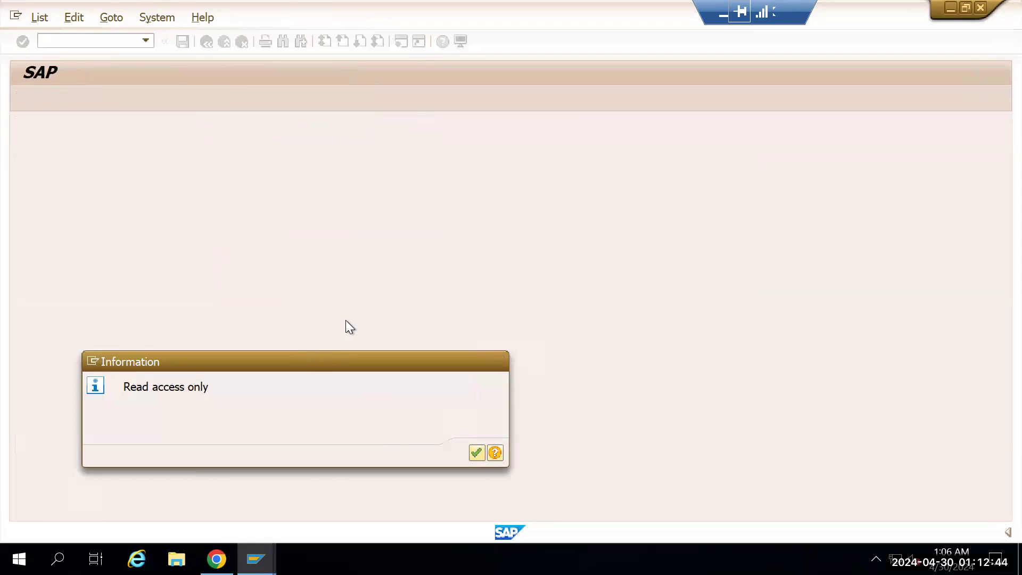
{"action": "key", "text": "Return"}
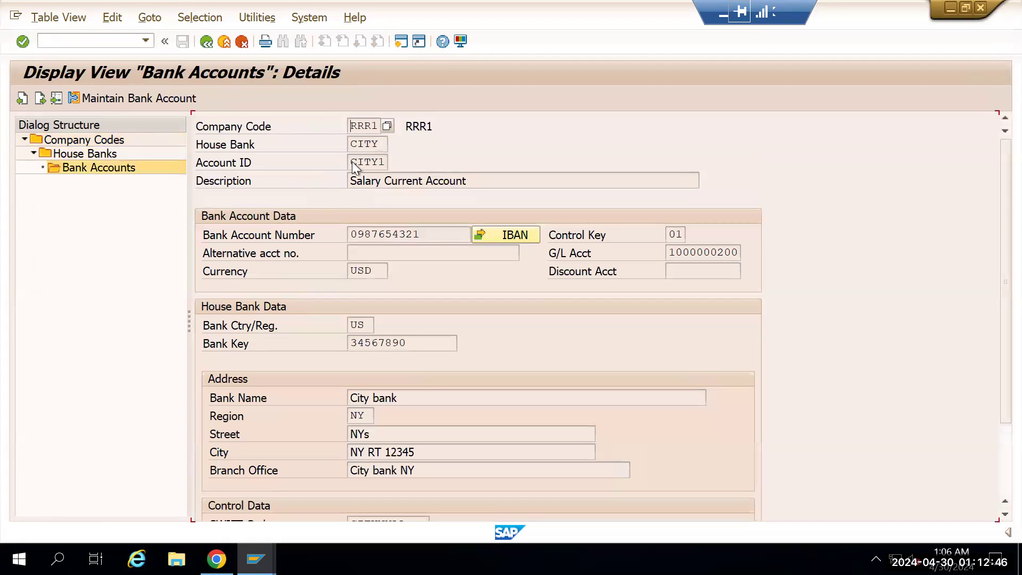
{"action": "key", "text": "Tab"}
{"action": "key", "text": "Tab"}
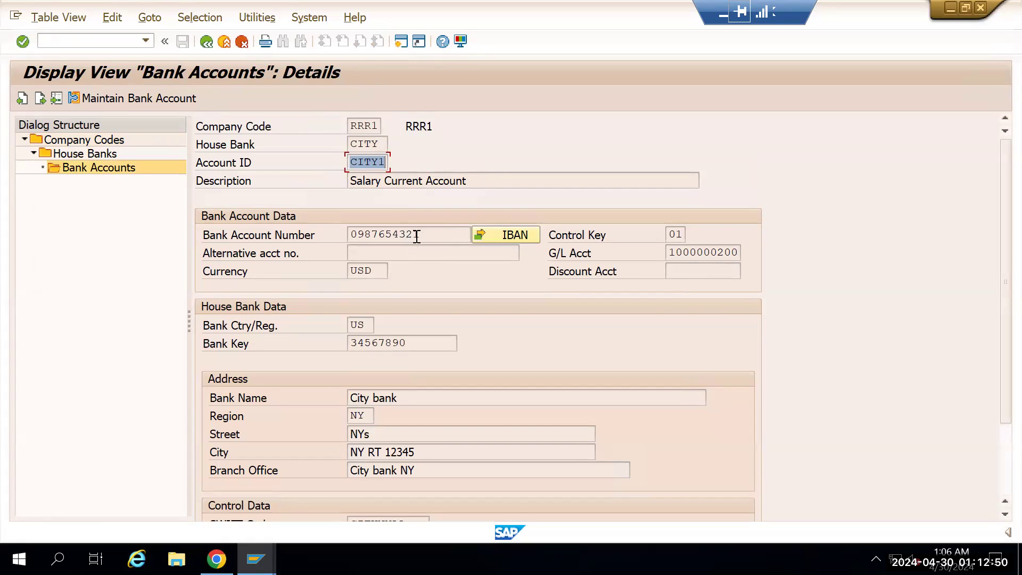
{"action": "key", "text": "Tab"}
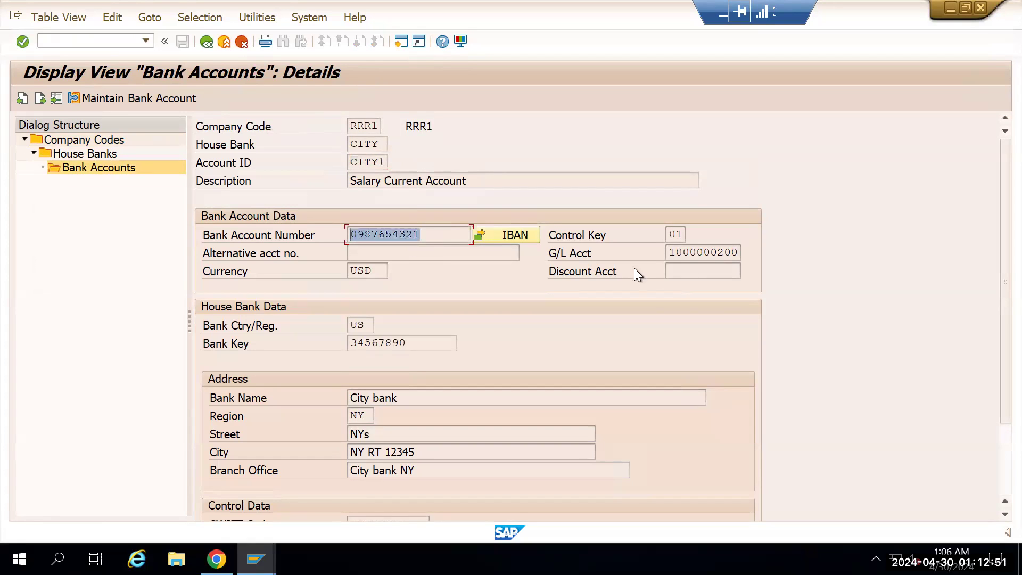
{"action": "left_click", "coordinate": [669, 253]}
{"action": "key", "text": "shift+End"}
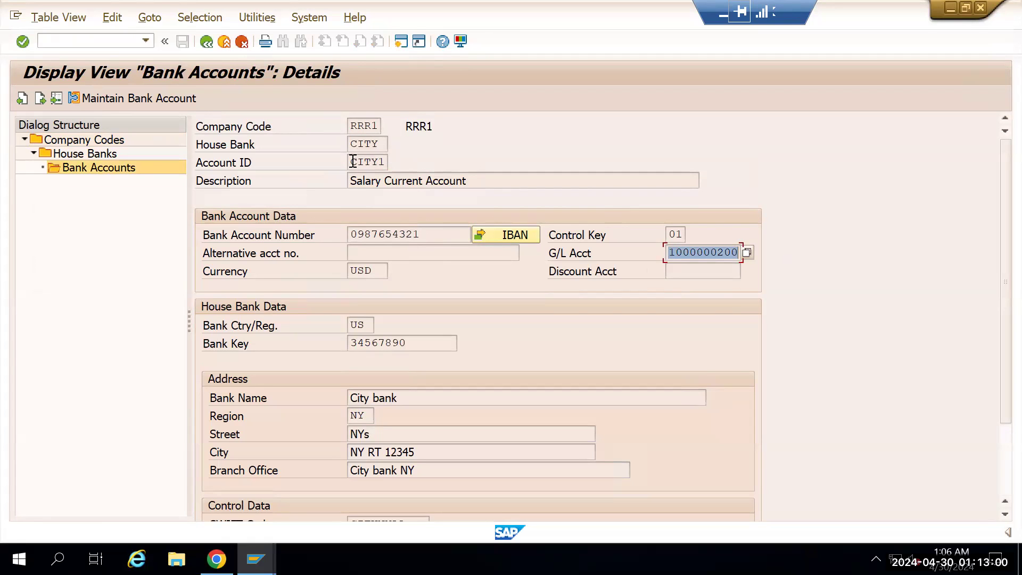
{"action": "key", "text": "ctrl+shift+Tab"}
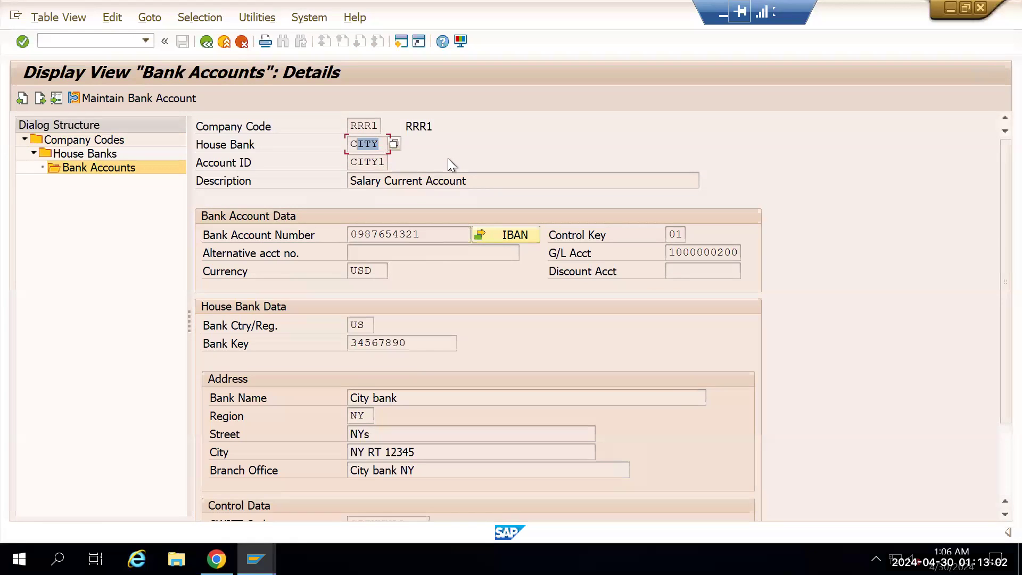
{"action": "key", "text": "Tab"}
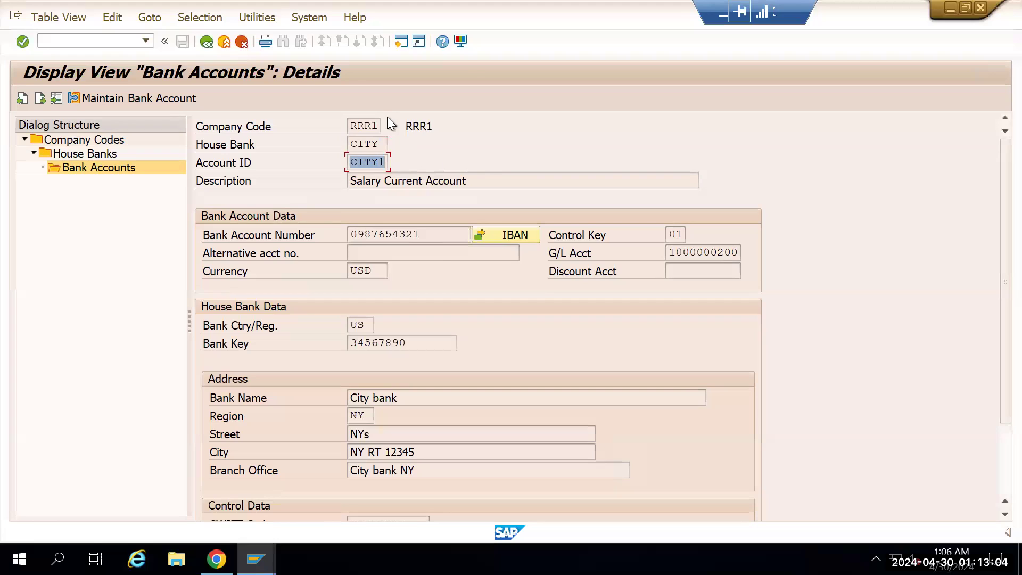